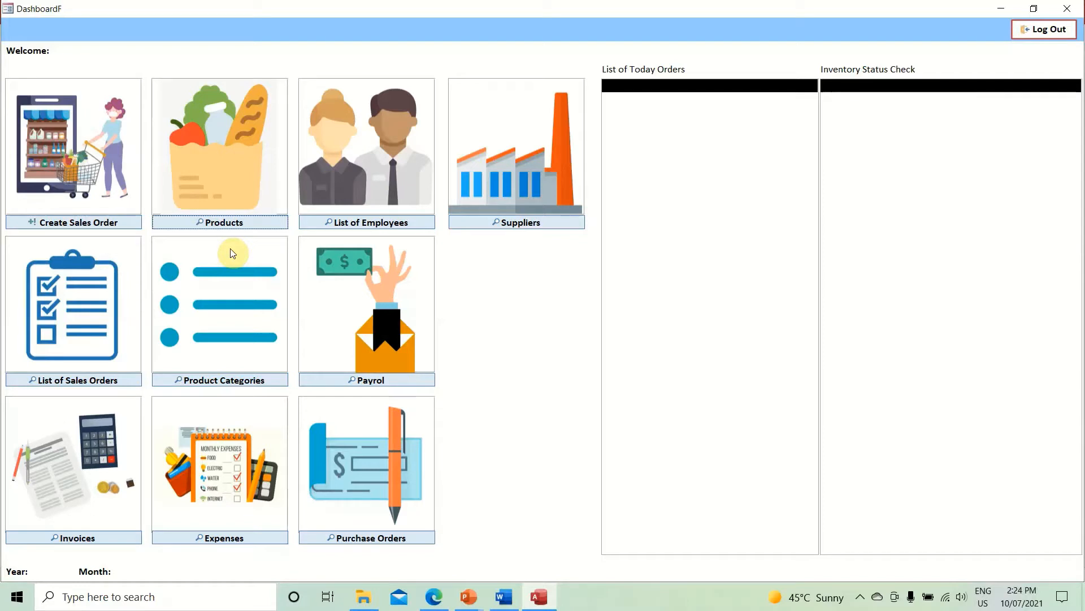
Close the finished DashboardF form
click(243, 381)
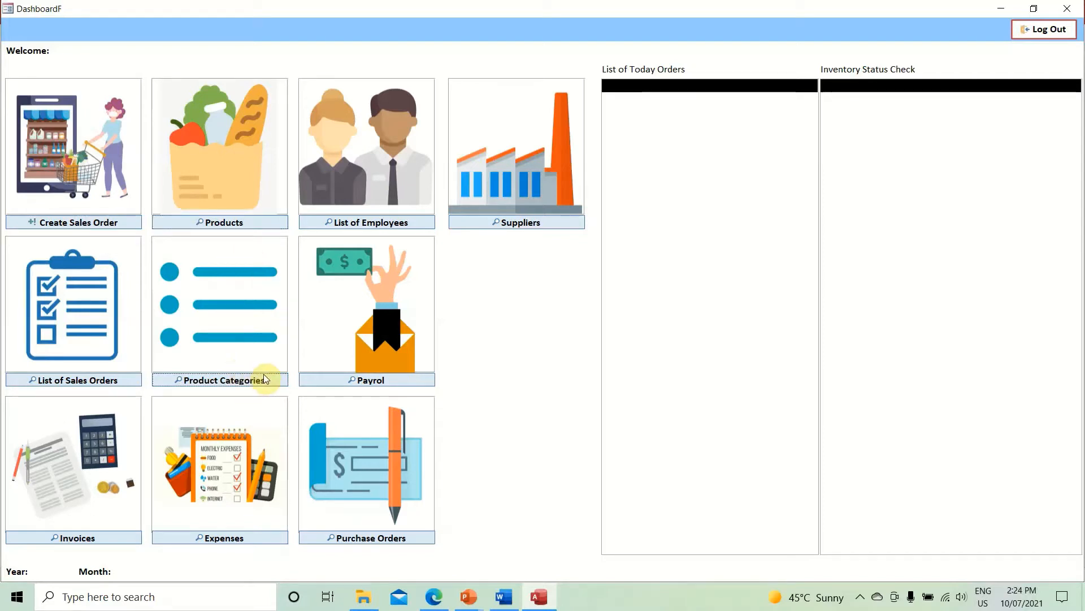
click(224, 542)
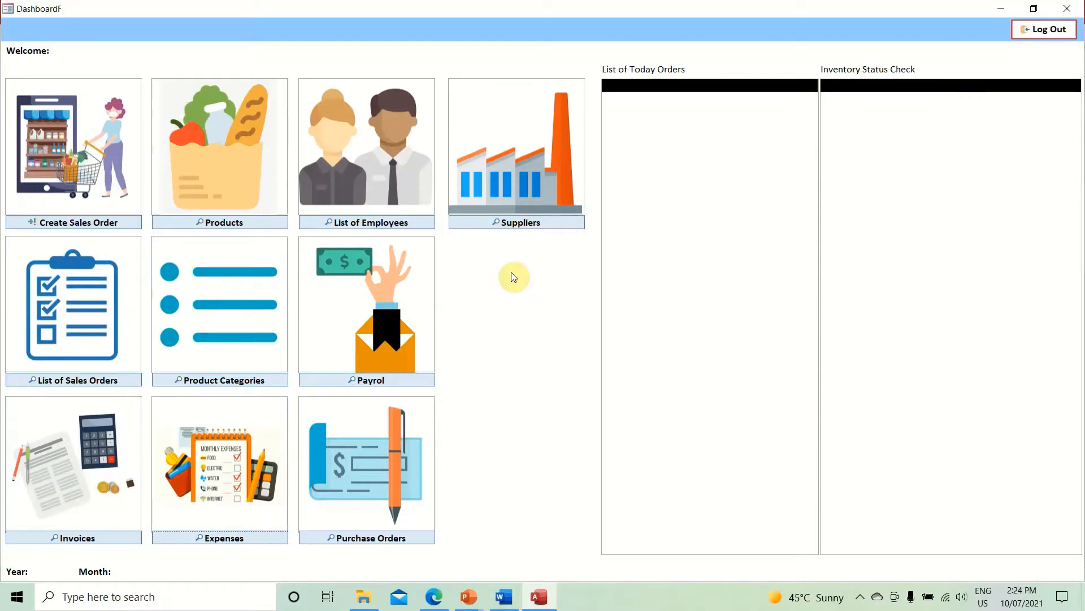
right_click(640, 10)
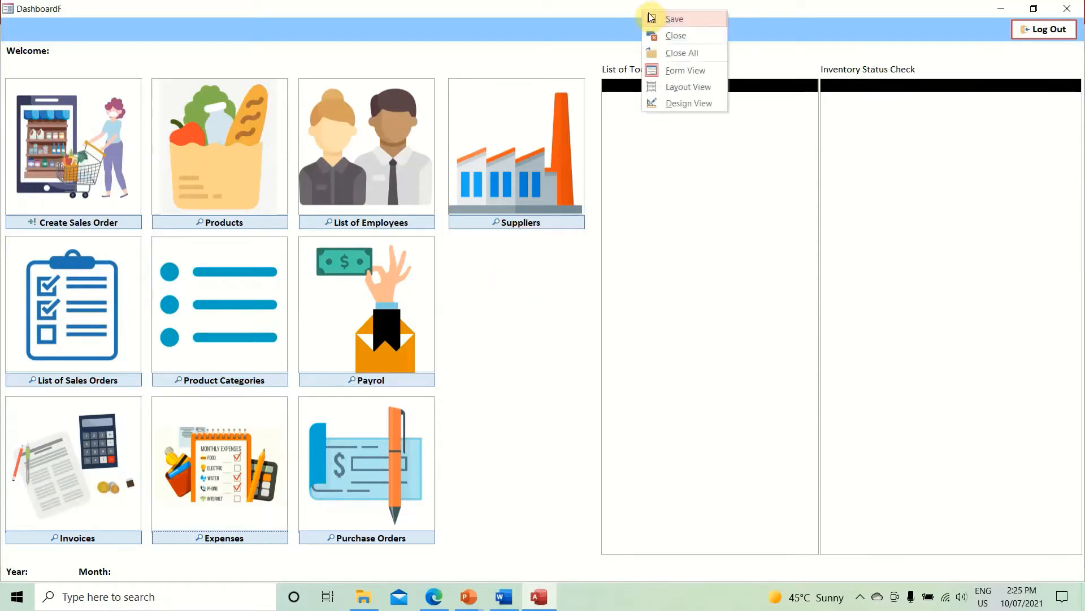
click(647, 17)
click(1067, 9)
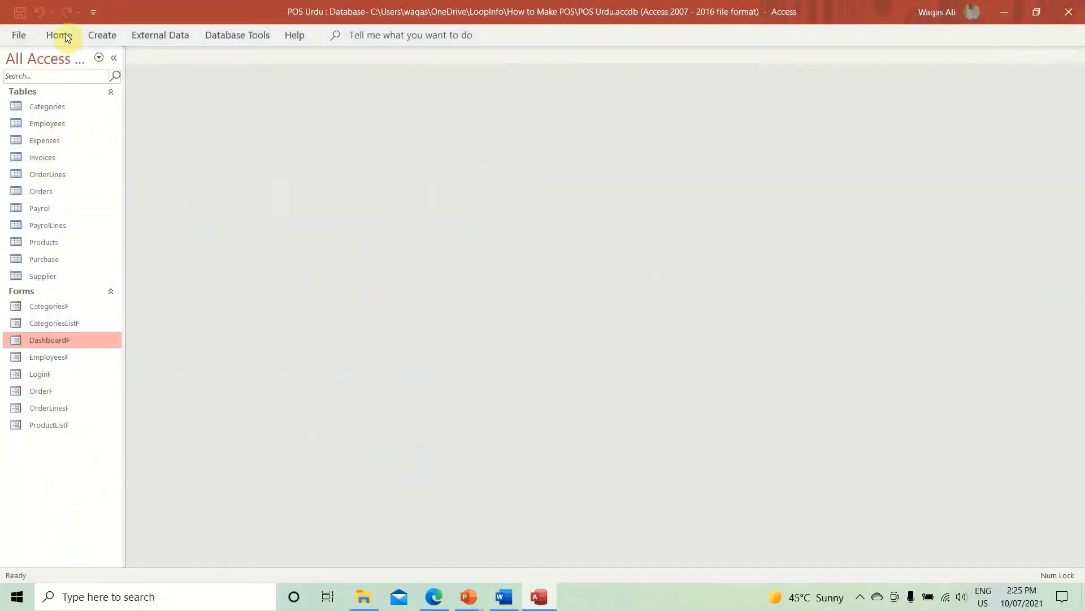
Create a blank form in Design View and enlarge its Detail area to about 23.1 cm wide by 15.2 cm high
click(113, 36)
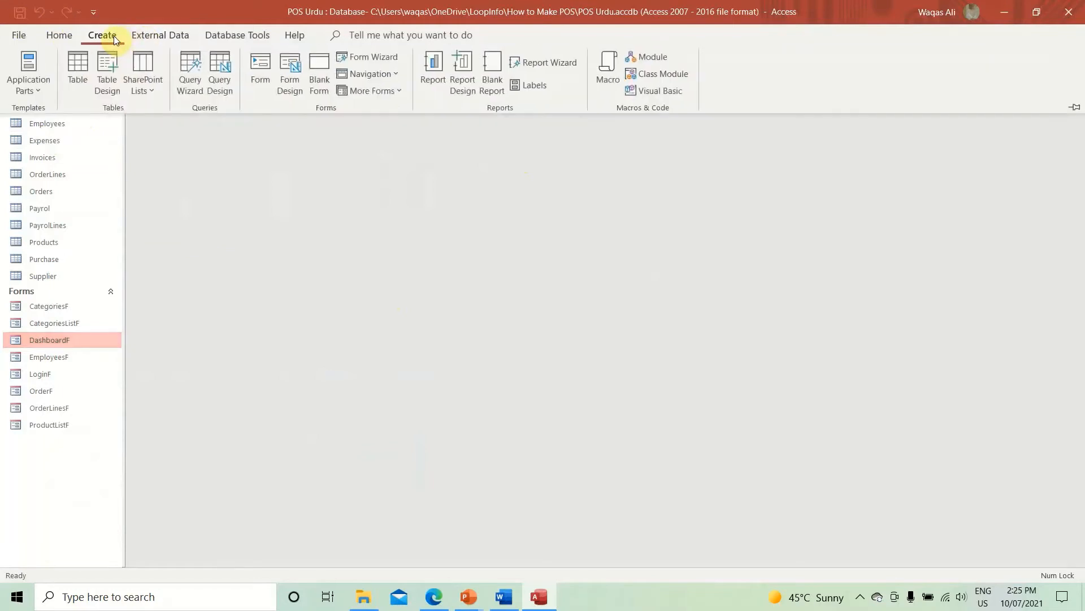
click(287, 84)
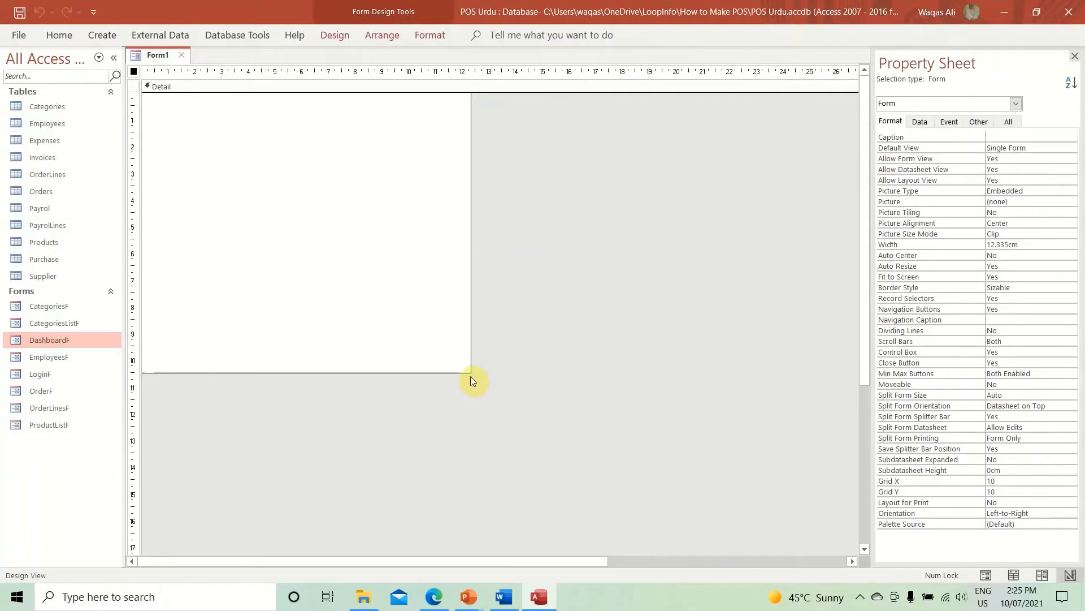
drag(471, 372, 757, 495)
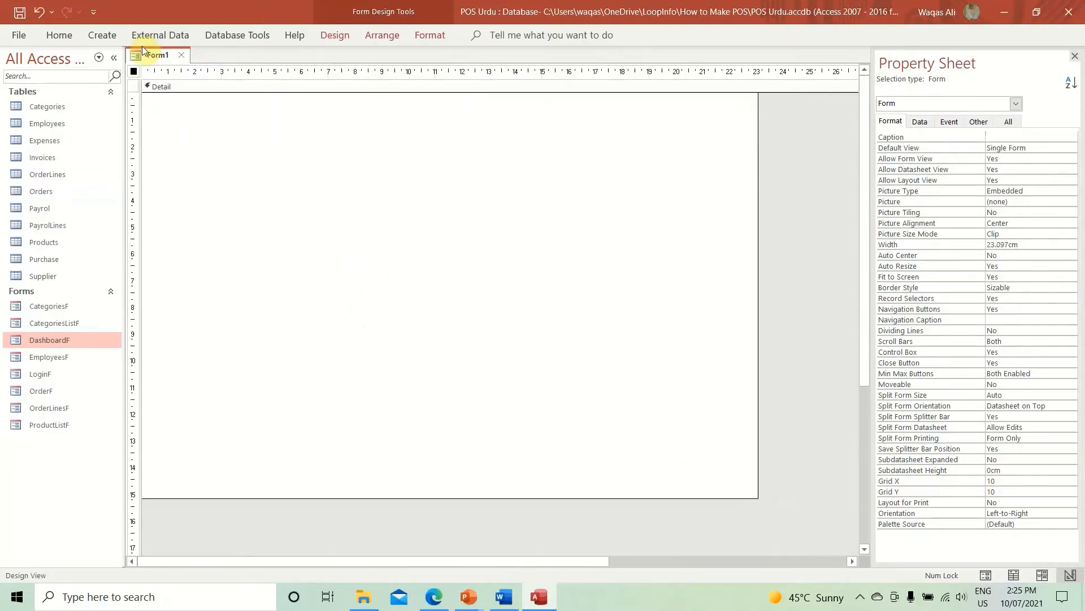
Preview the blank form in Form View and return to Design View
right_click(146, 61)
click(196, 135)
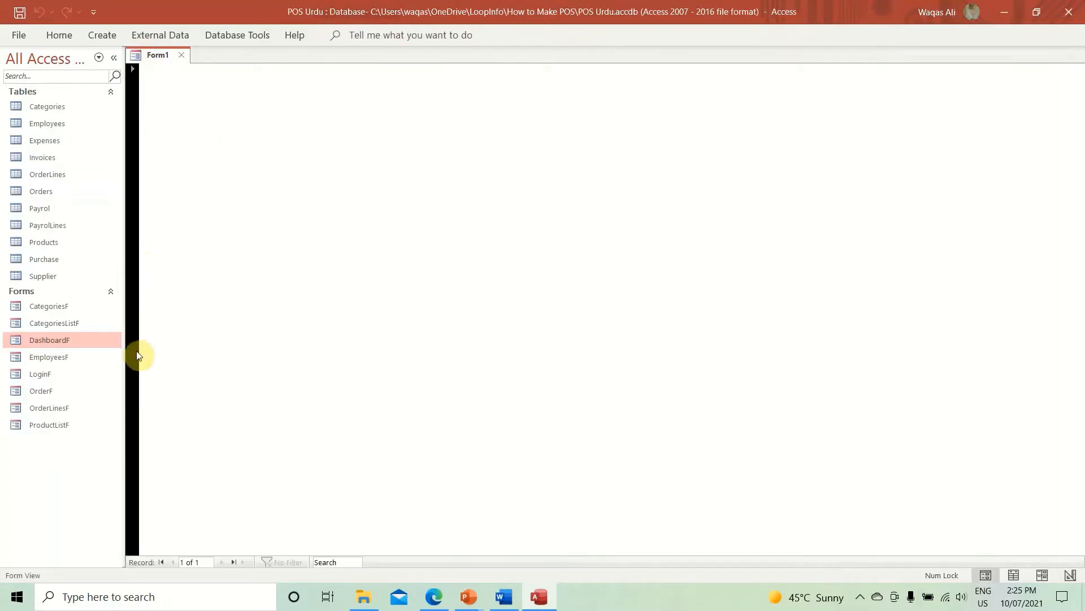
right_click(421, 286)
click(462, 333)
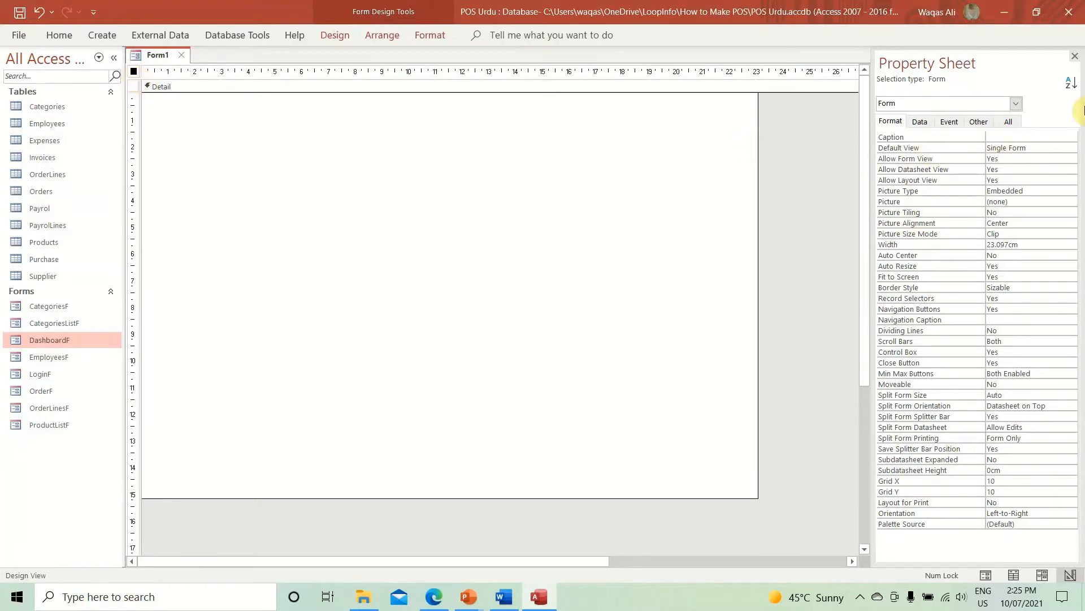
Close the Property Sheet, reopen it from the Detail section and show the properties of the whole form
click(1074, 56)
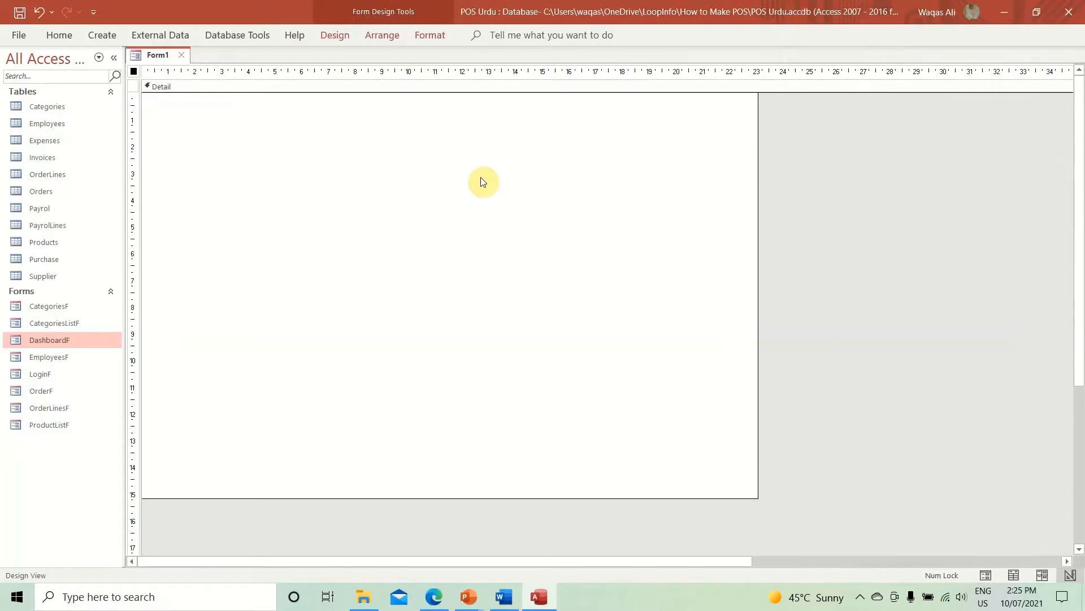
click(273, 153)
right_click(273, 137)
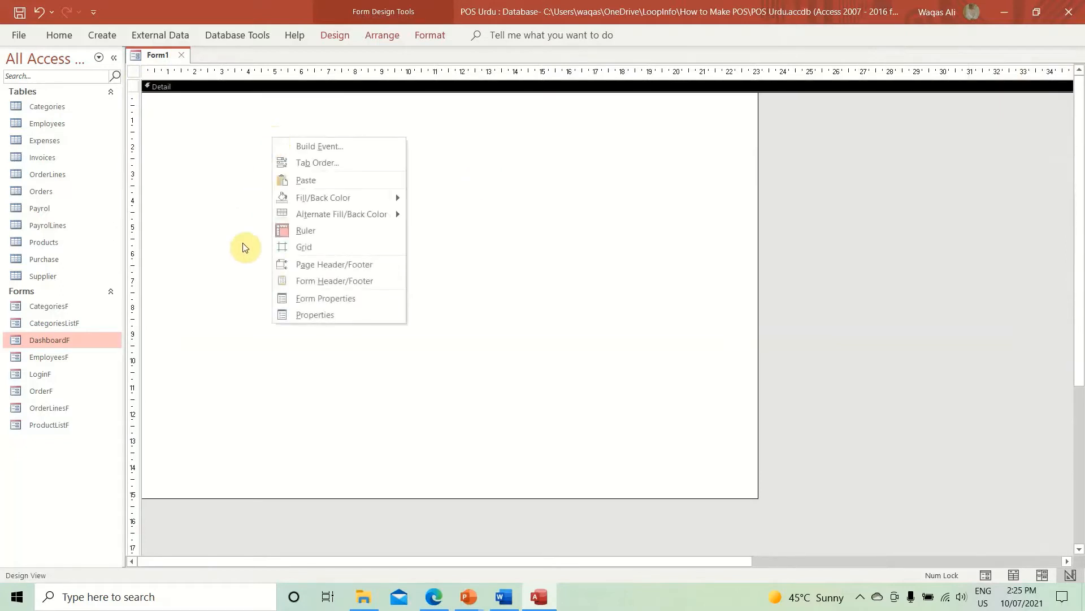
click(324, 314)
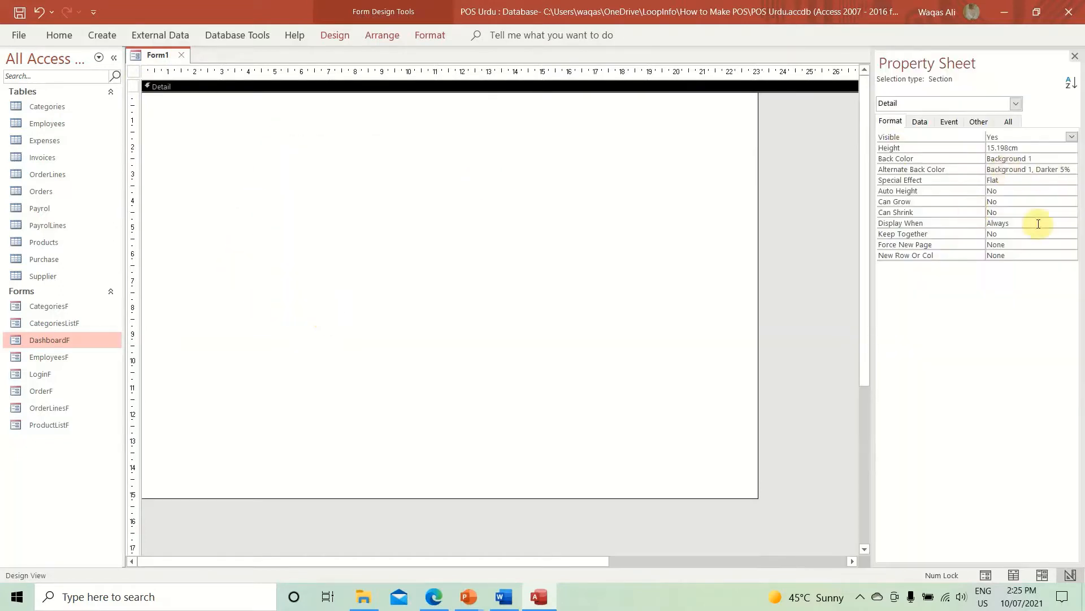
click(134, 73)
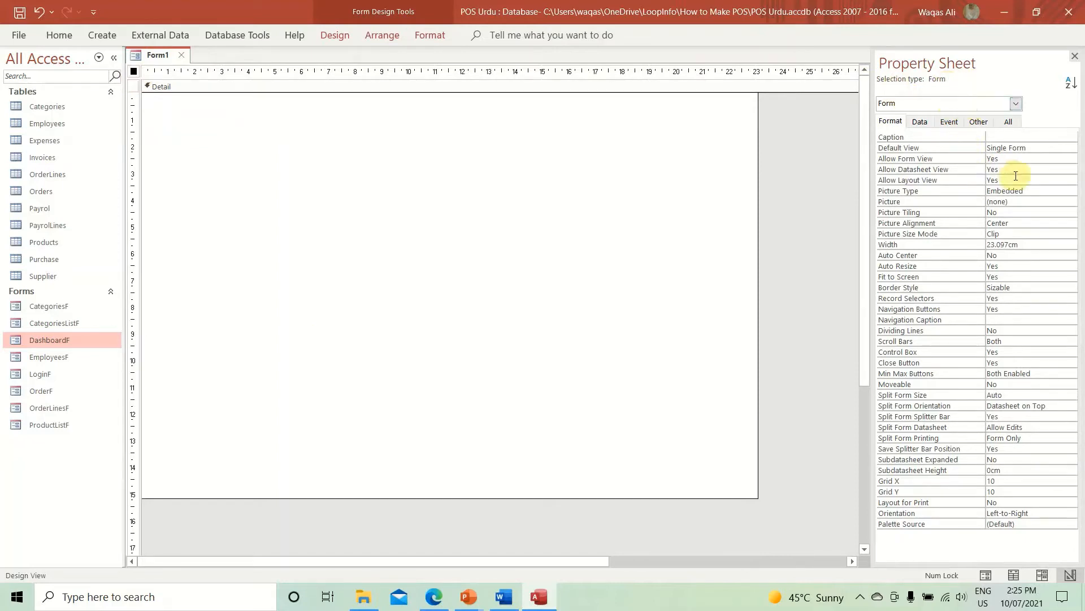
Set the form's Auto Center to Yes, Record Selectors and Navigation Buttons to No, and Scroll Bars to Neither
double_click(1031, 257)
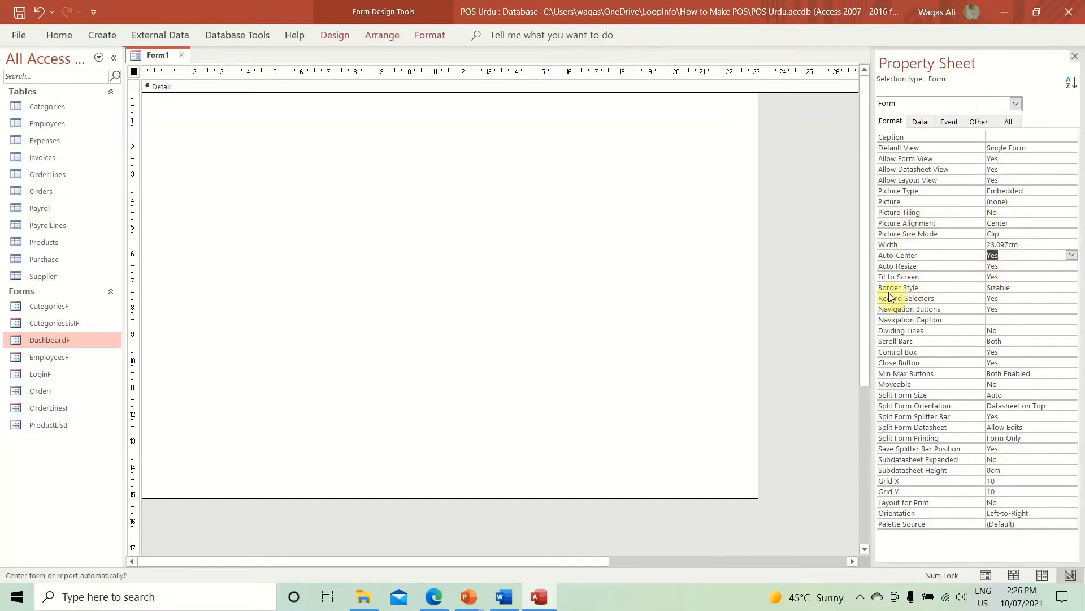
double_click(1007, 299)
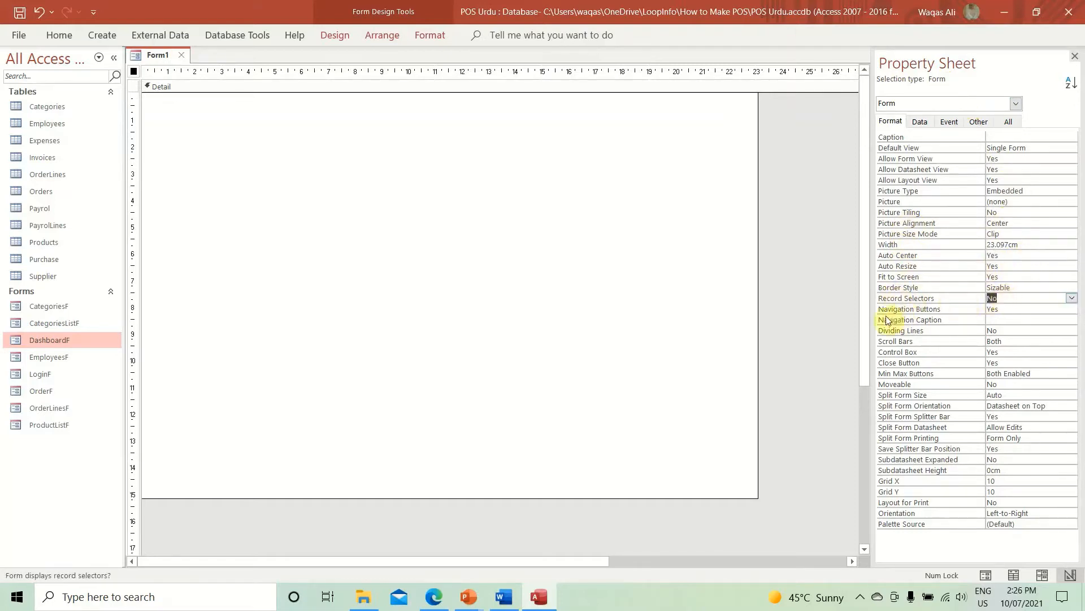
double_click(1011, 310)
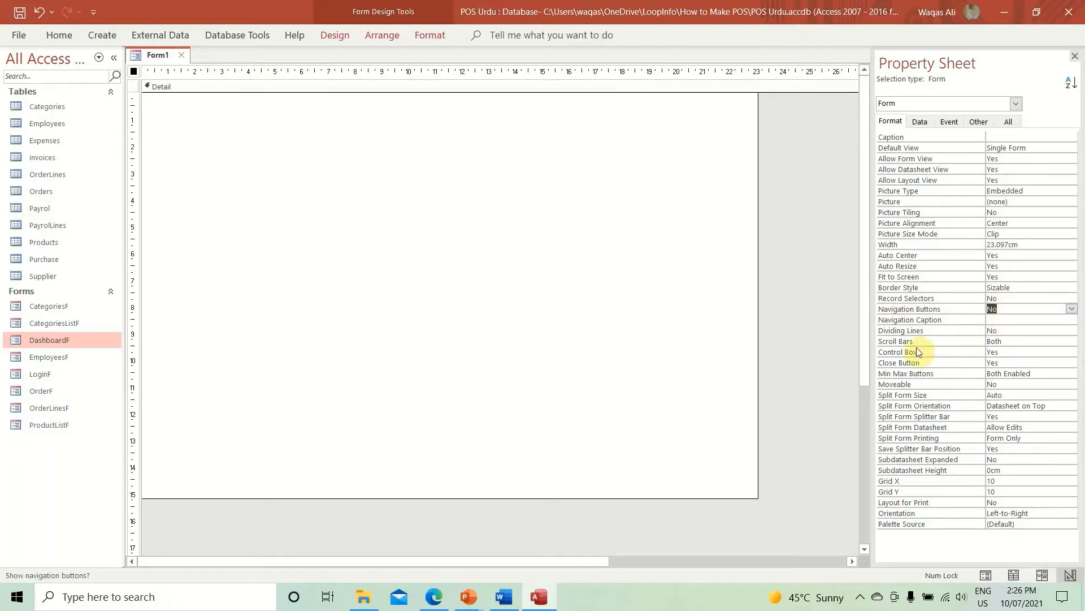
double_click(1048, 341)
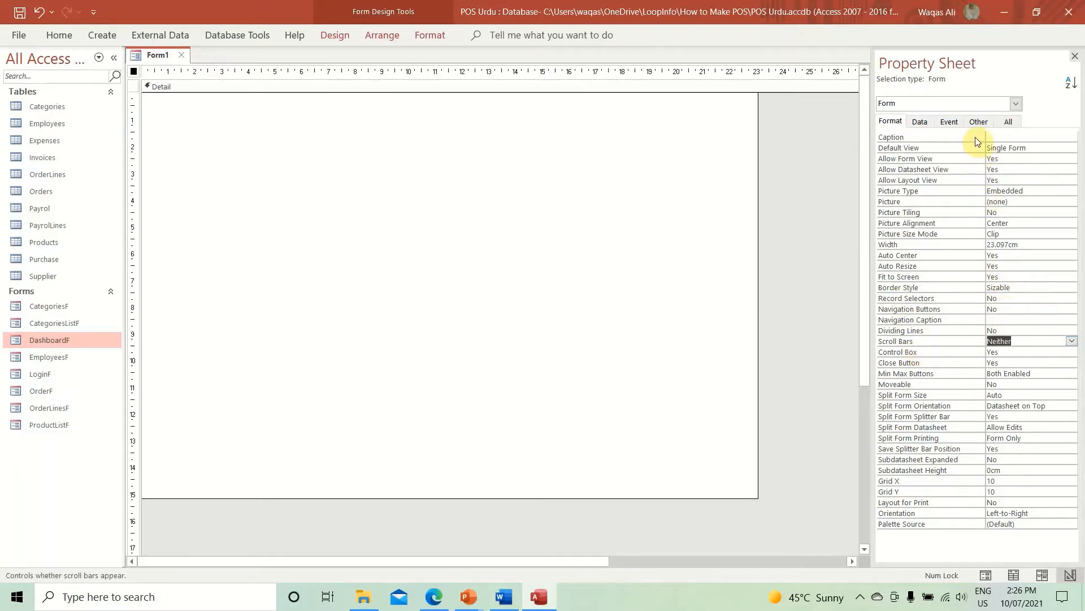
Set the form's Pop Up and Modal properties to Yes
click(979, 122)
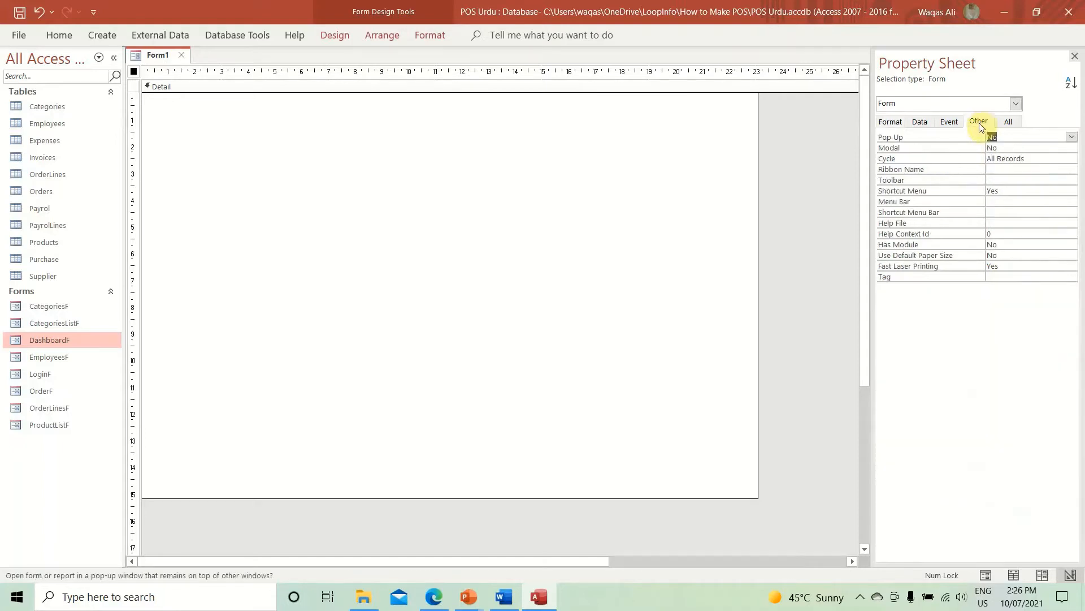
click(1000, 137)
double_click(1001, 137)
double_click(1010, 148)
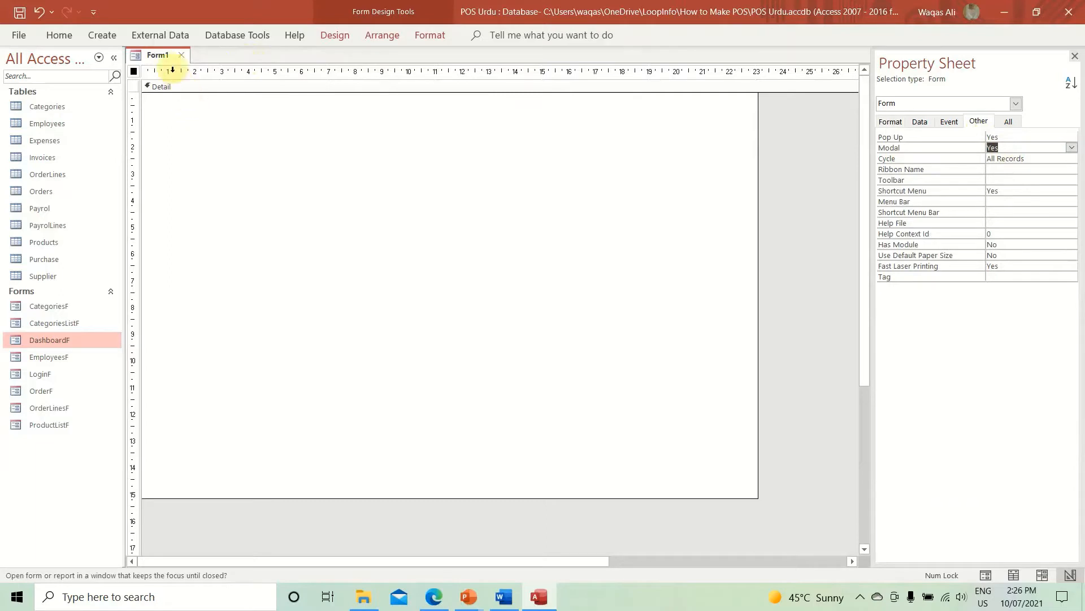
Preview the form as a pop-up window, move the window, and return to Design View
right_click(148, 60)
click(187, 133)
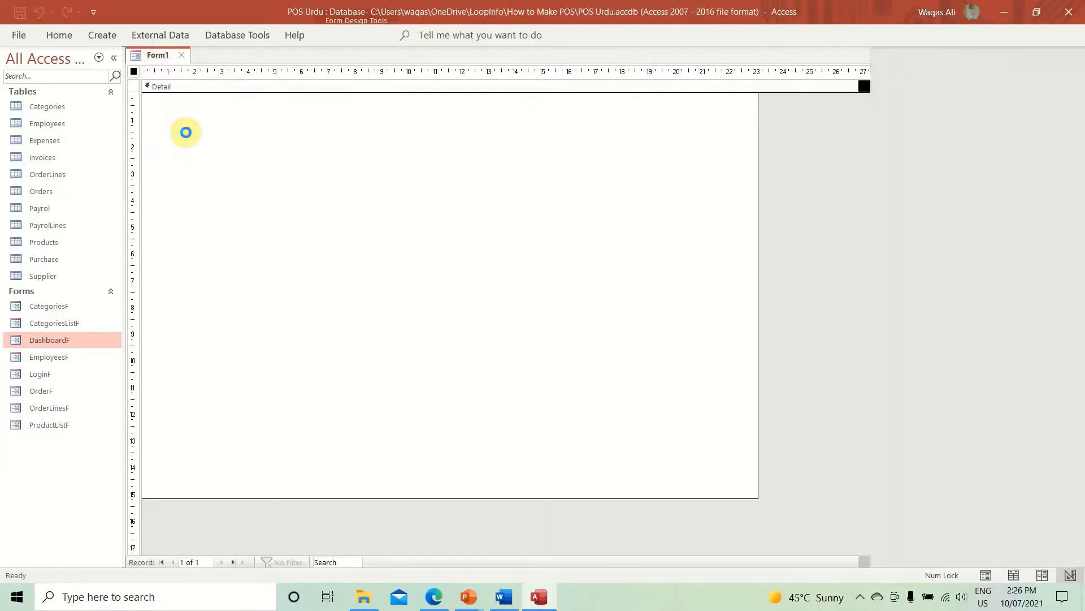
drag(327, 83, 497, 121)
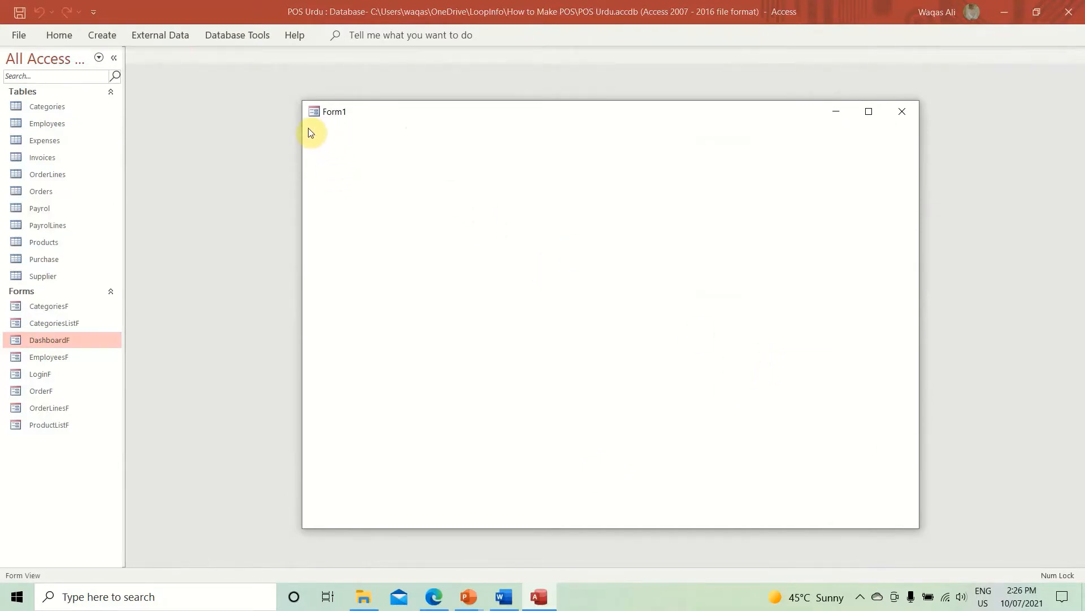
right_click(599, 219)
click(621, 260)
Add a form header and footer, and collapse the footer section to zero height
right_click(416, 182)
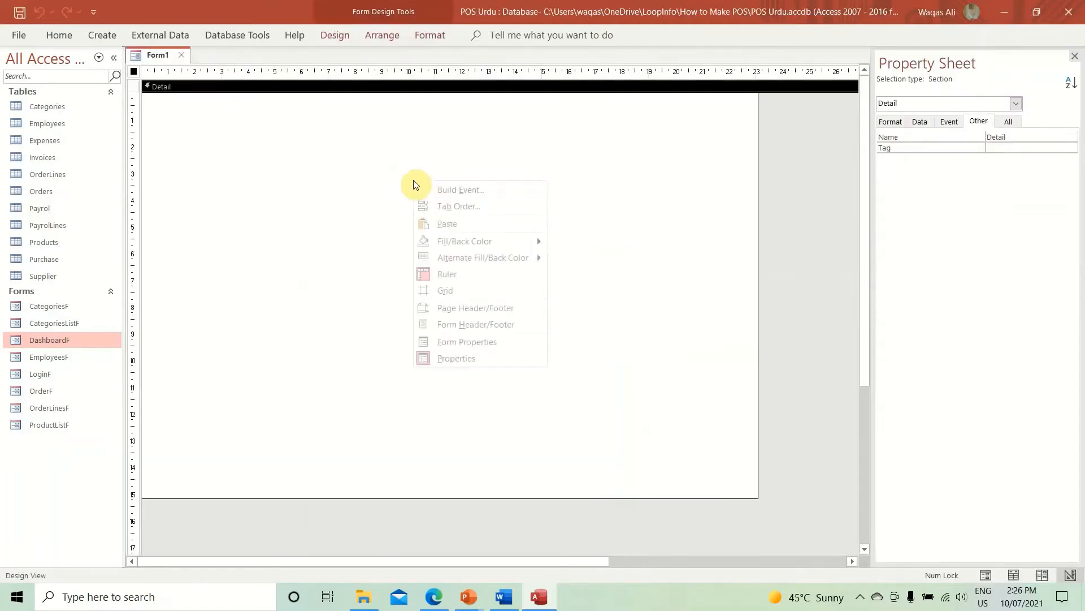
click(472, 324)
scroll(682, 362, down, 3)
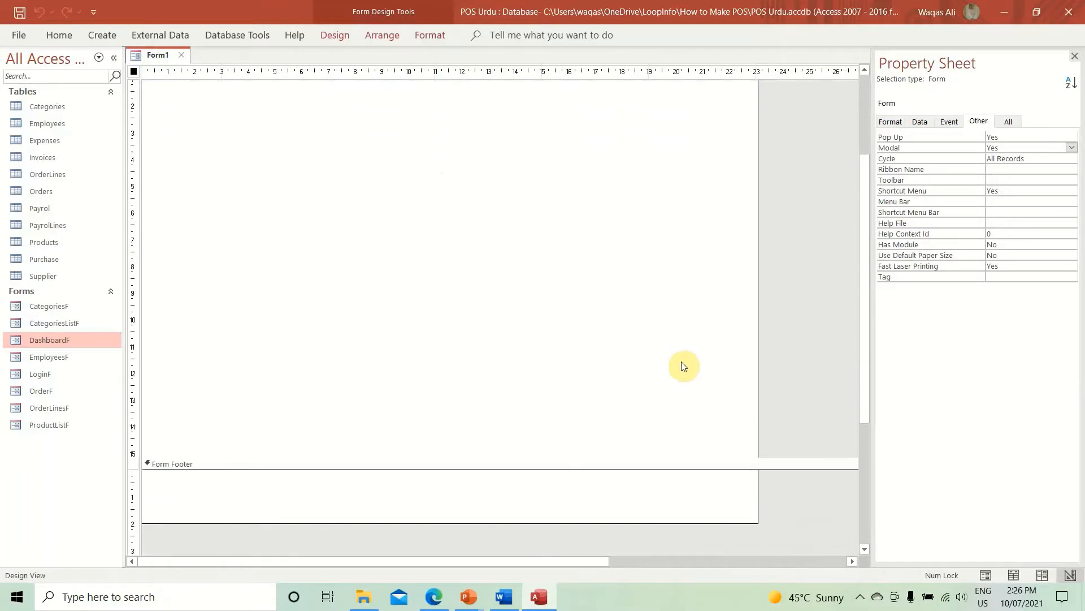
click(697, 517)
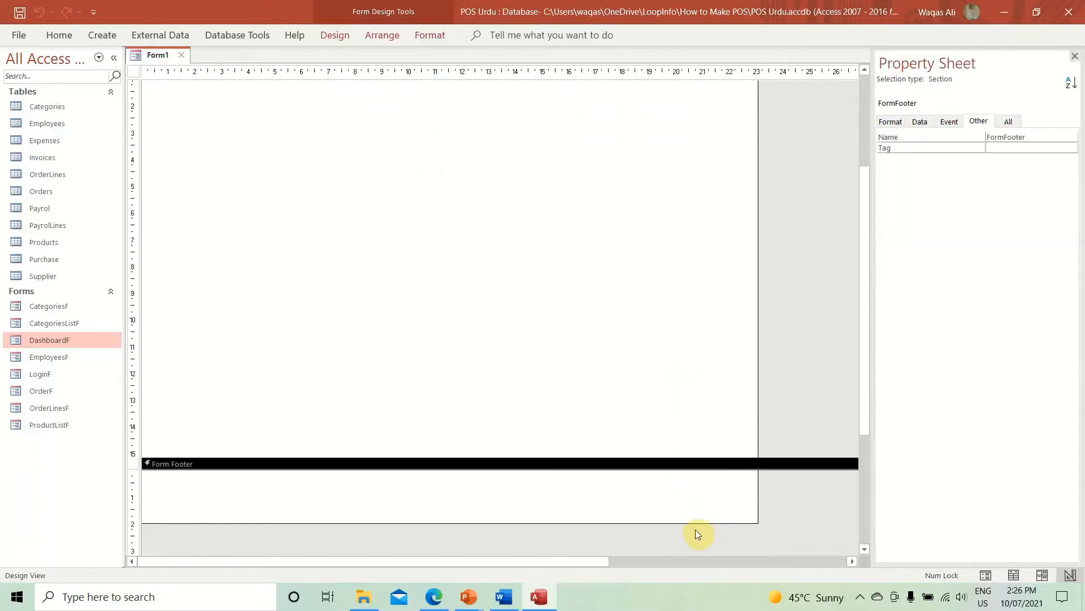
drag(695, 520, 535, 367)
scroll(526, 362, up, 5)
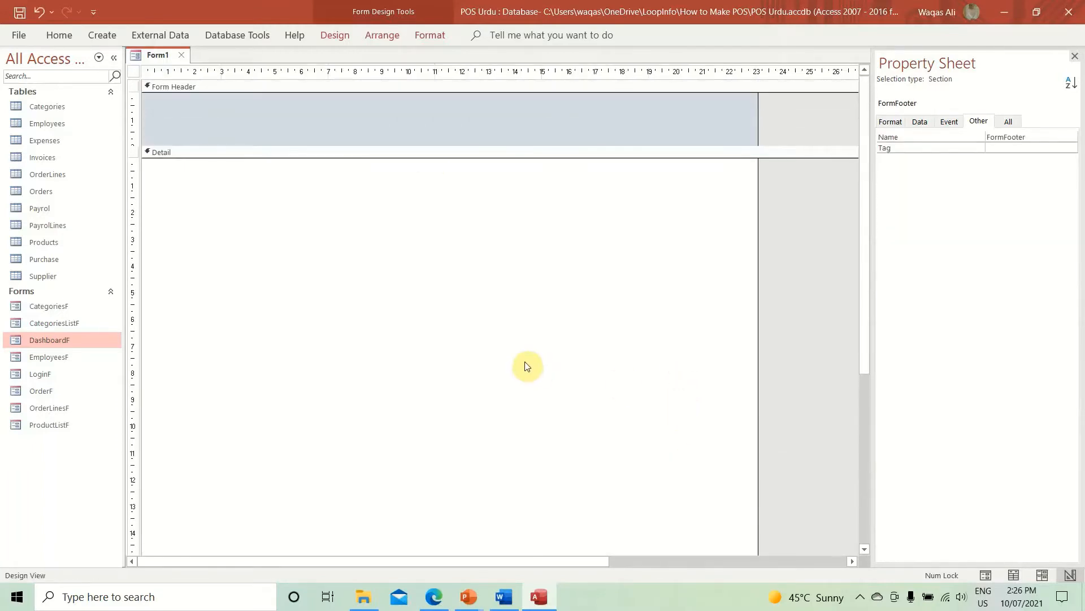
Shorten the Detail section to about 13 cm high and enlarge the form header to about 2.2 cm high
scroll(521, 348, down, 4)
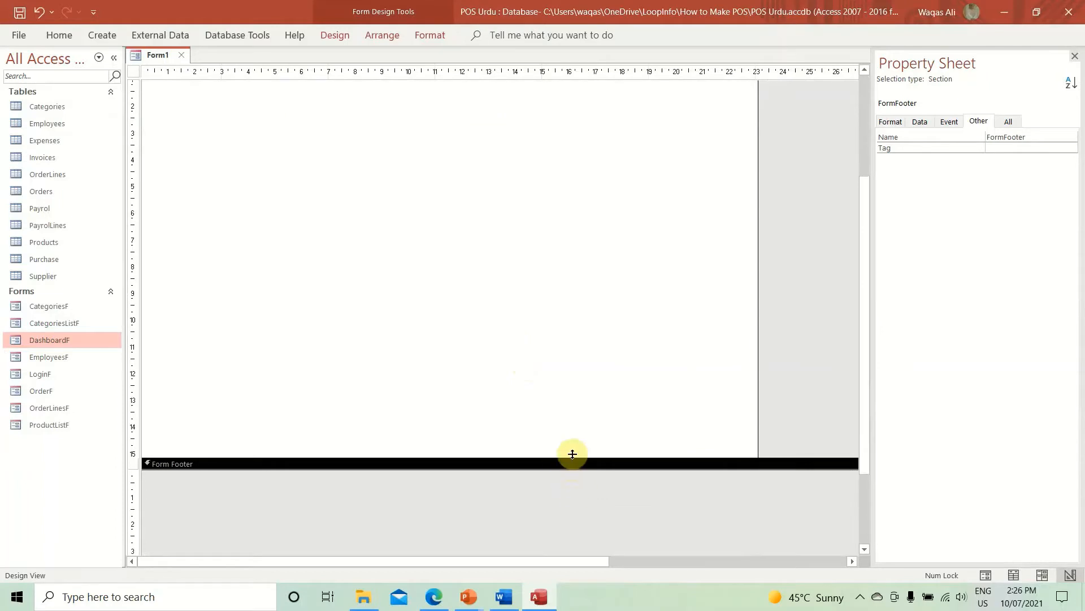
drag(577, 459, 569, 399)
scroll(570, 400, up, 5)
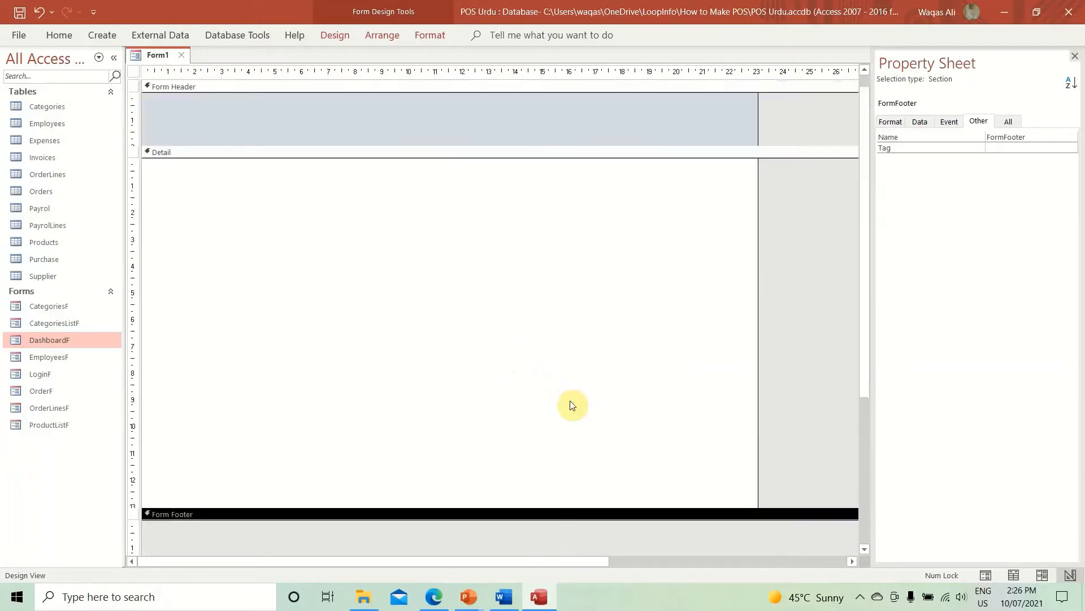
click(488, 120)
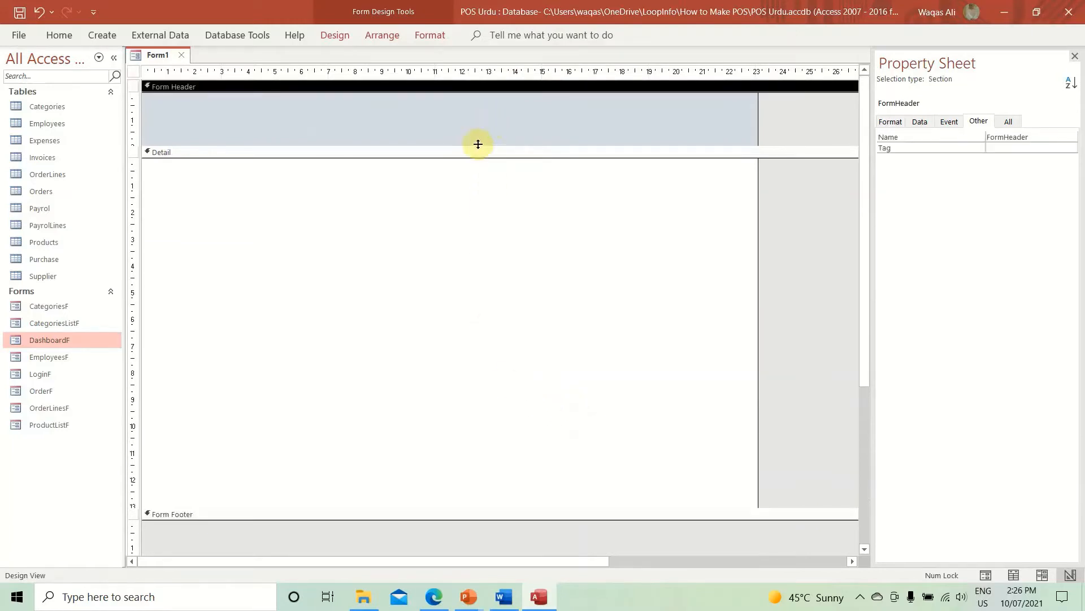
drag(477, 145, 479, 151)
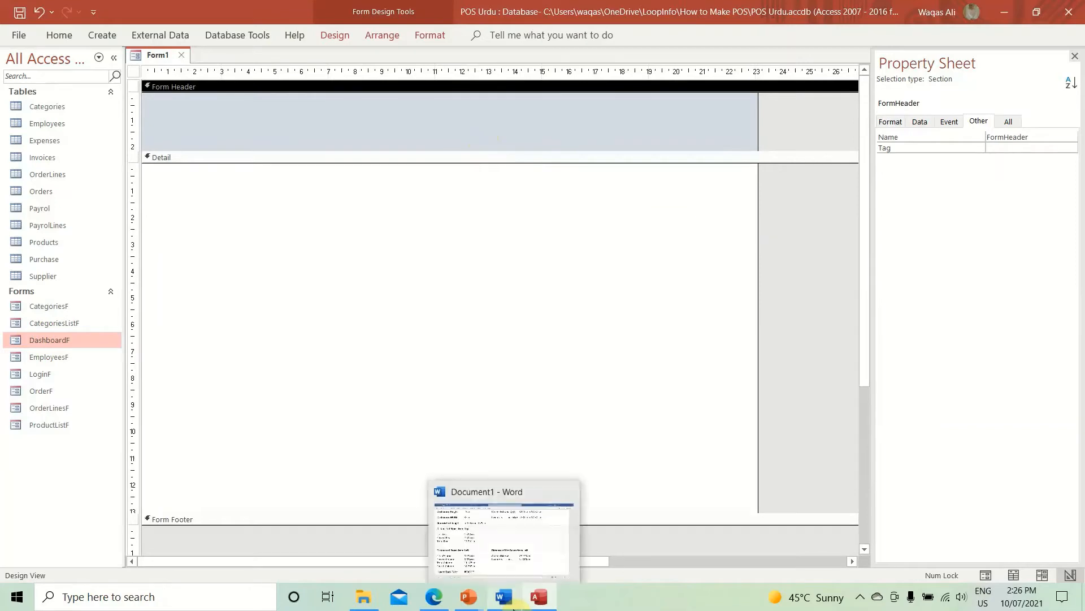
Switch to the Word document, copy the header back color code #99CCFF, and return to the Access form
click(512, 603)
right_click(250, 535)
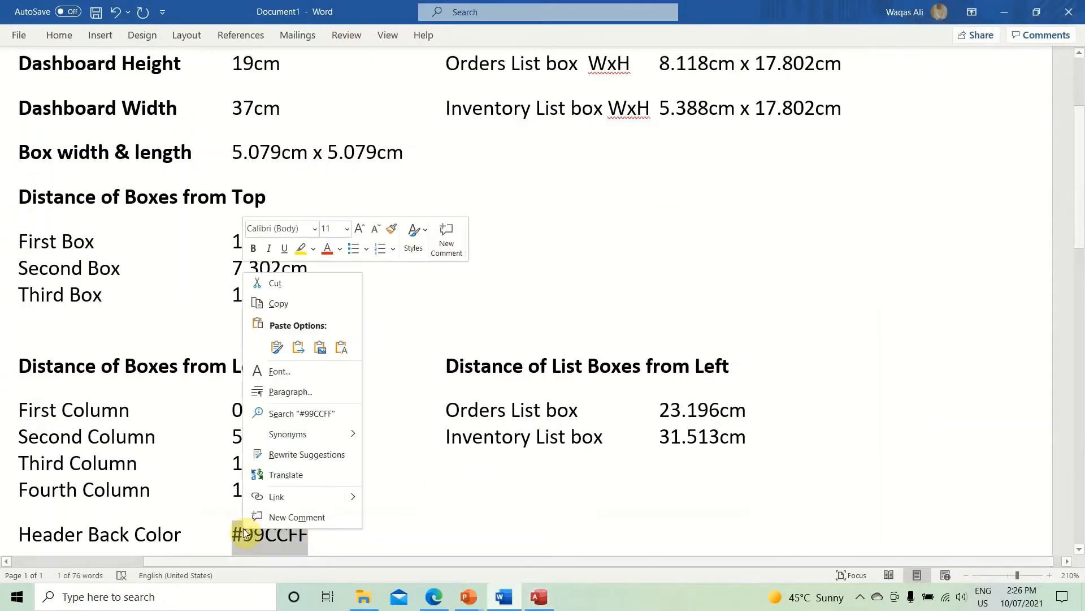
click(278, 303)
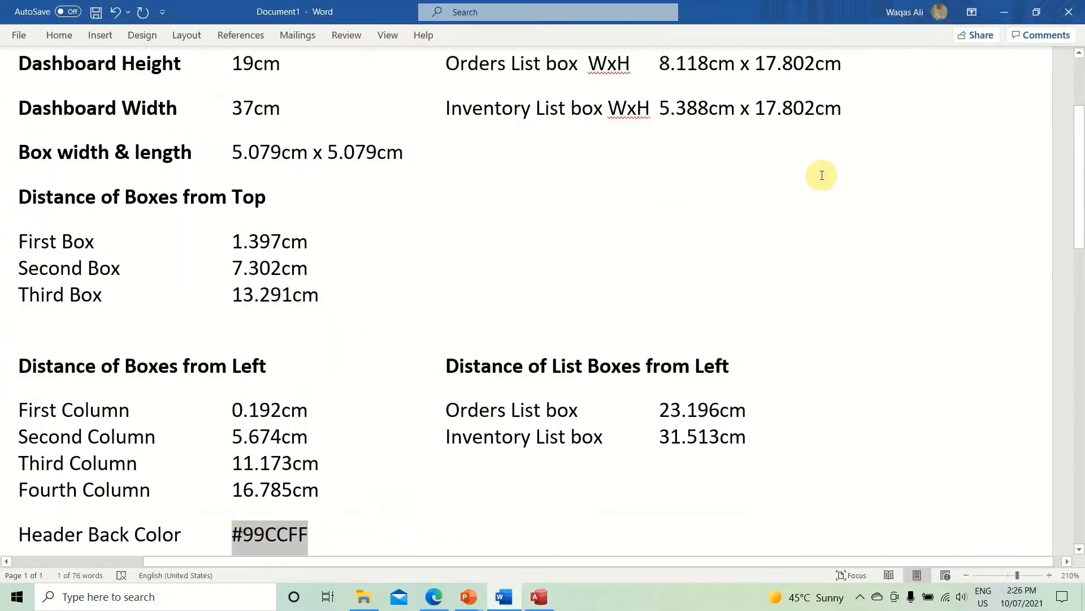
click(1004, 13)
Set the form header's back color to #99CCFF
click(453, 120)
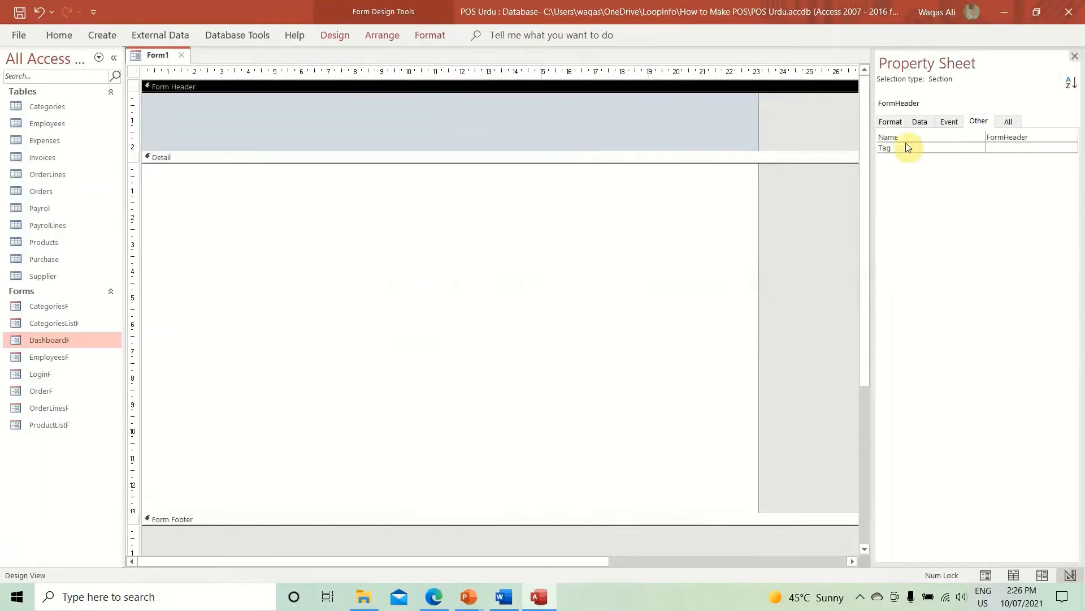
click(892, 121)
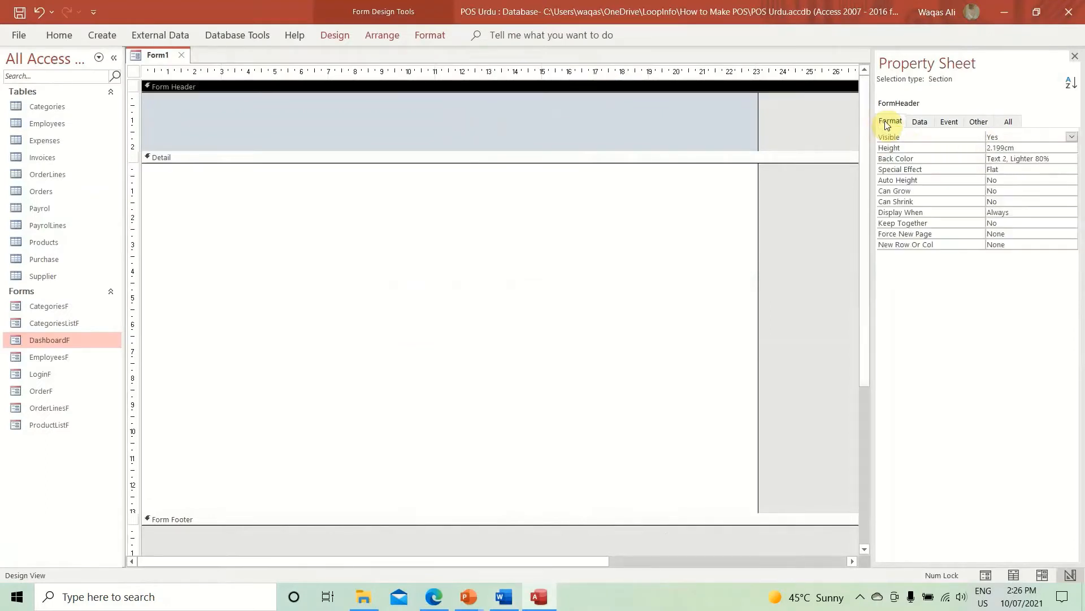
click(1053, 157)
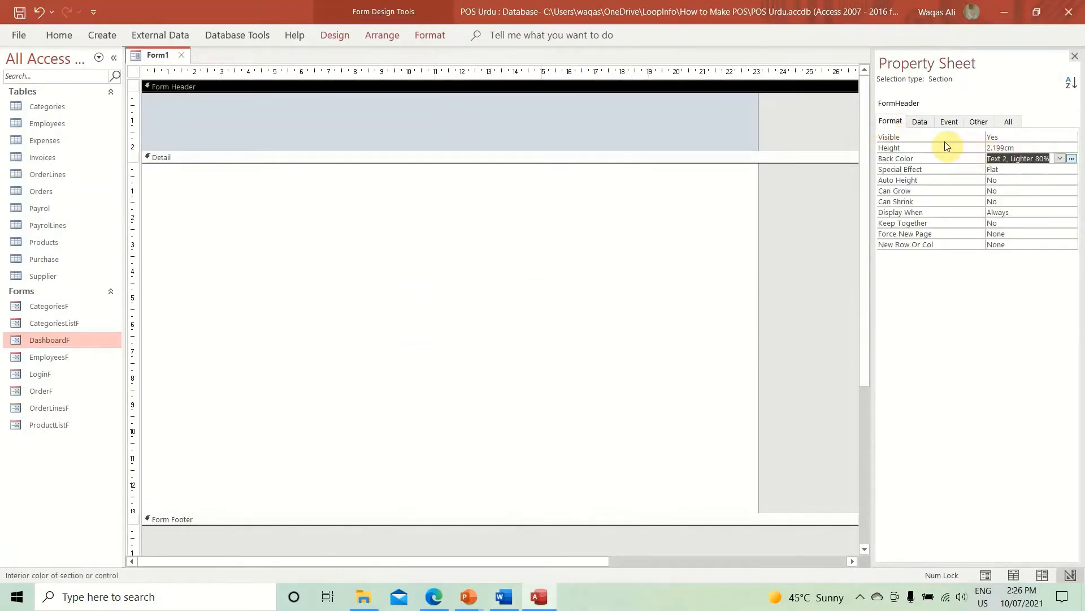
key(ctrl+v)
key(Return)
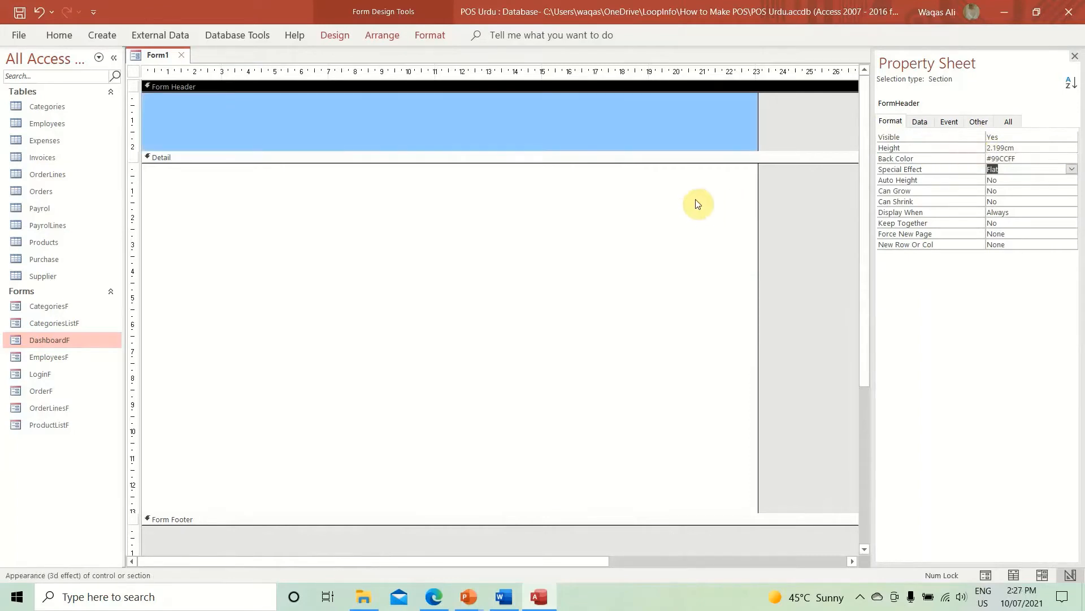
Save the new form under the name DynamicF
right_click(149, 60)
click(161, 70)
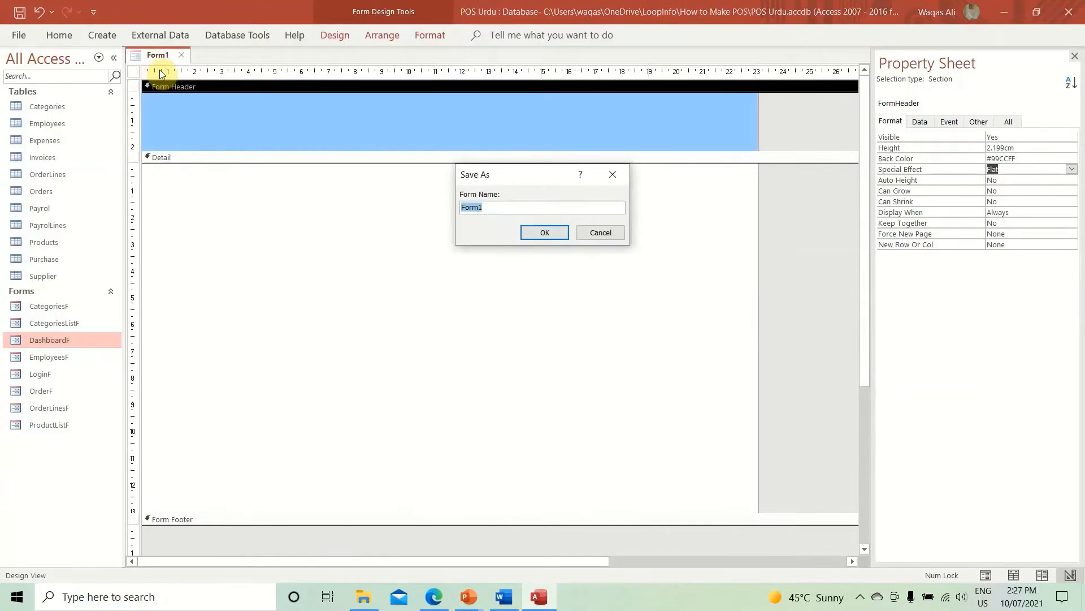
text(DynamicF)
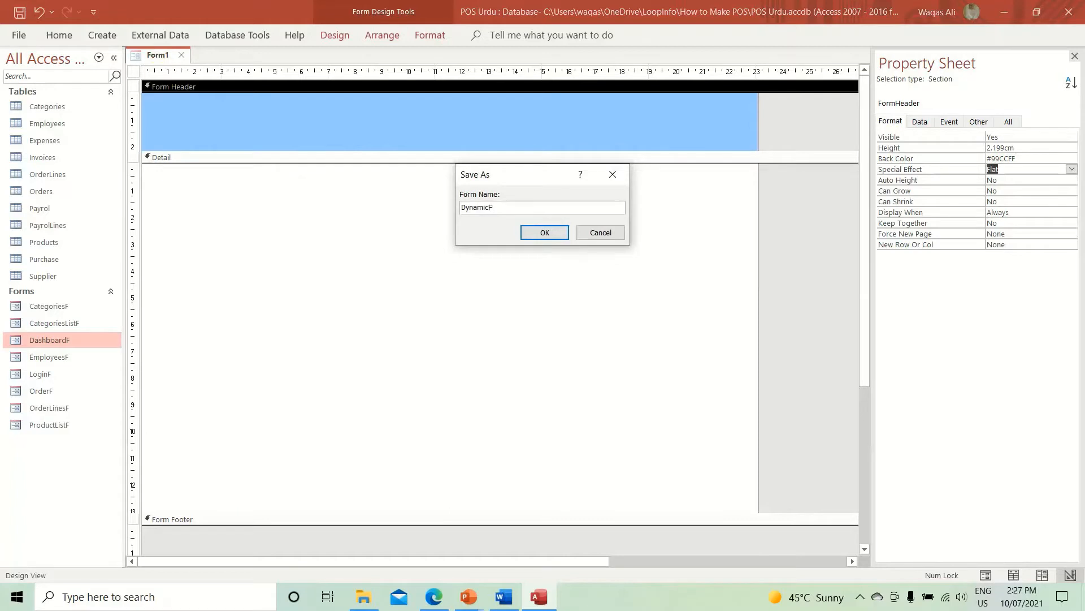
key(Return)
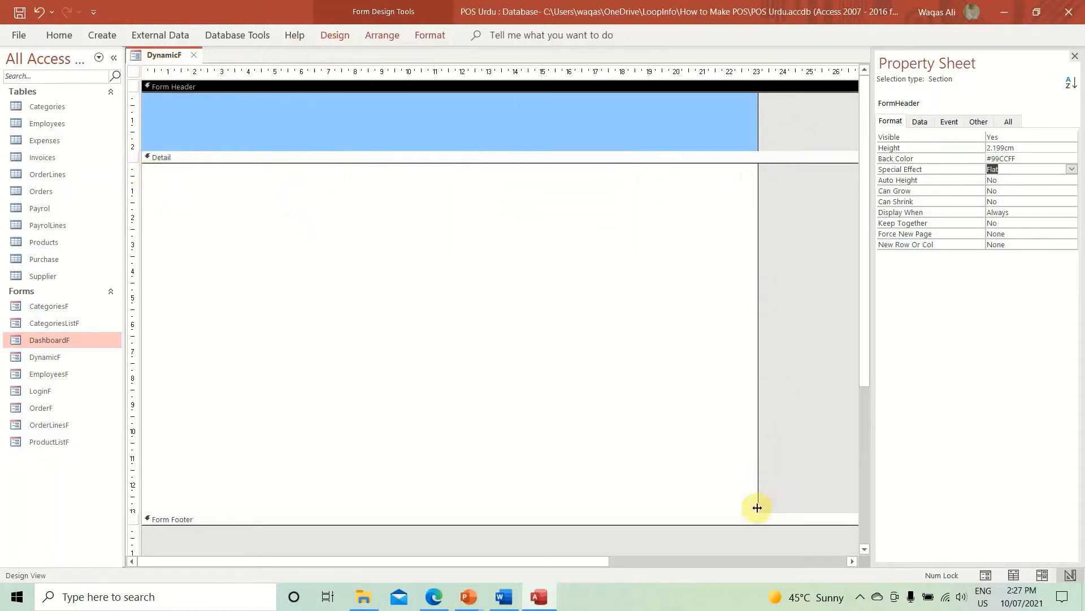
Draw a list box about 23.1 cm wide and 13.1 cm high that fills the Detail section, without using its wizard
click(337, 34)
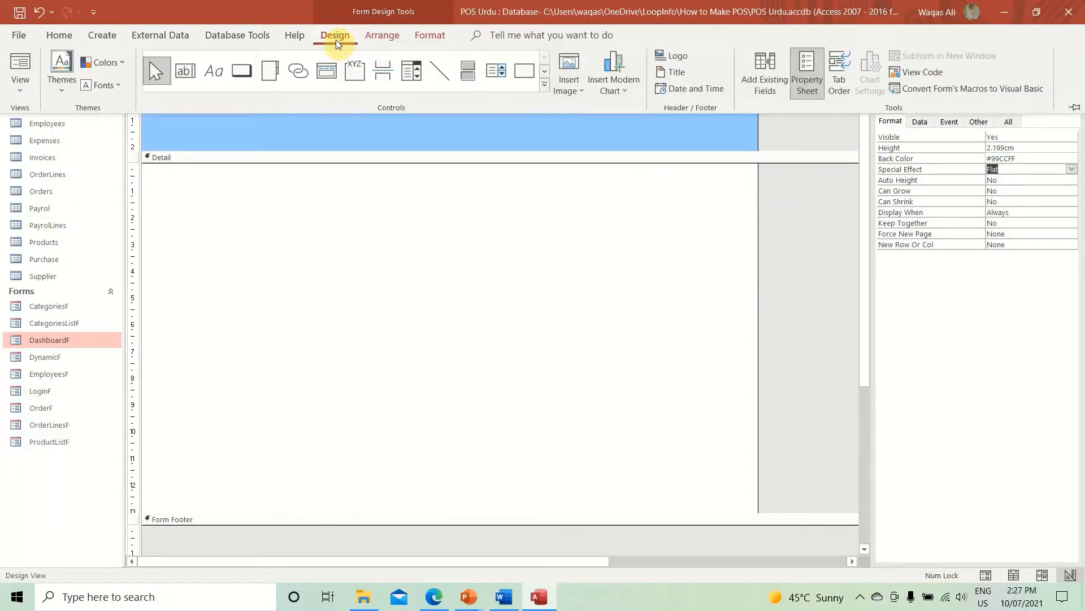
click(485, 73)
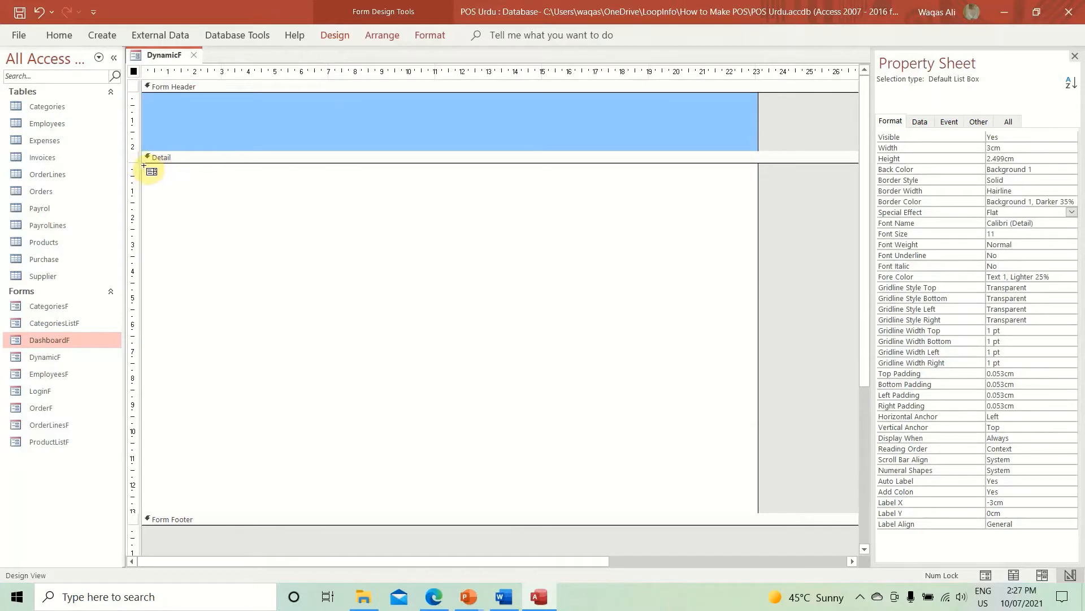
drag(144, 165, 758, 513)
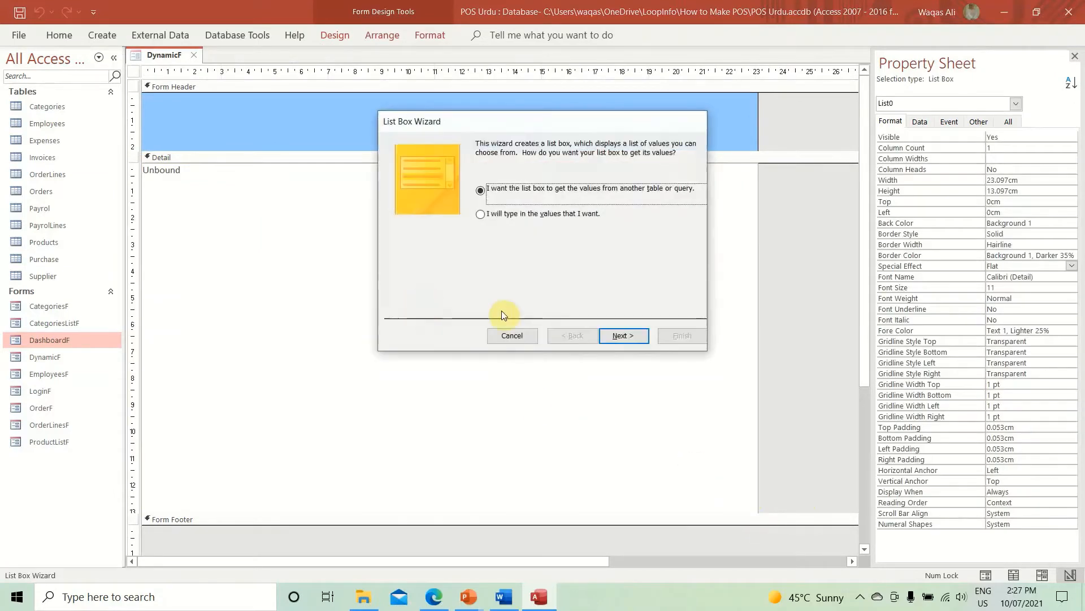
click(524, 334)
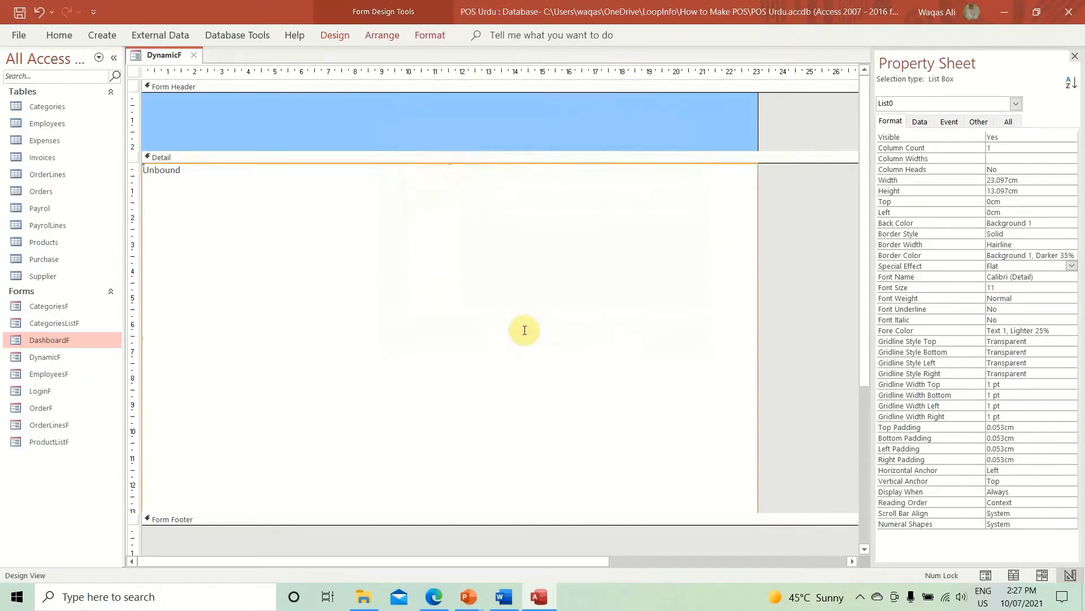
Set the list box's font color to black (Text 1) and save the form
click(59, 36)
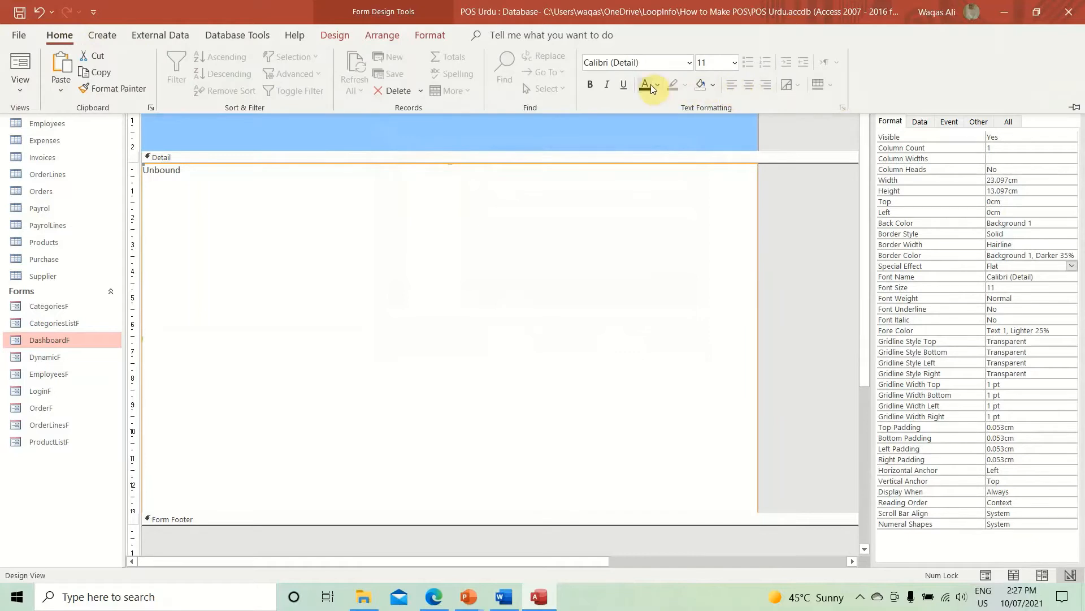
click(658, 86)
click(655, 144)
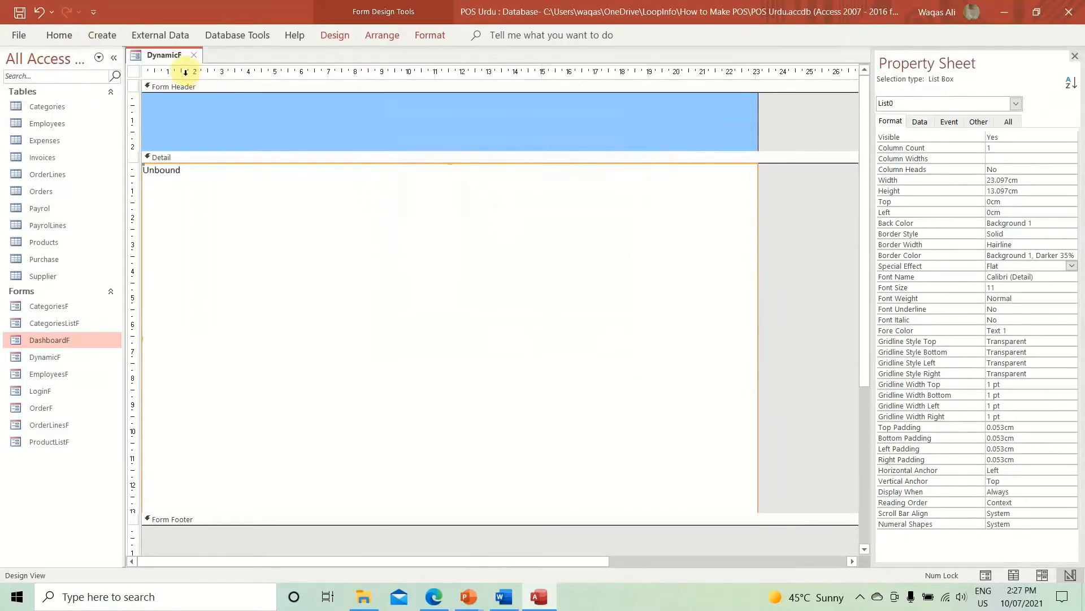
right_click(158, 59)
click(163, 69)
Preview the pop-up form and its list box in Form View, and return to Design View
right_click(165, 66)
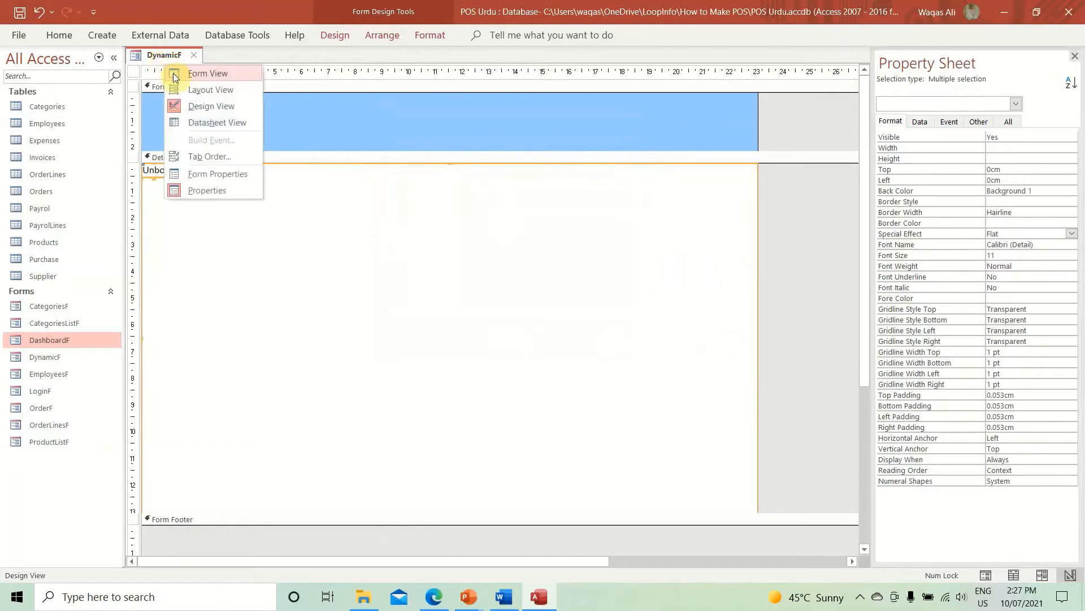
click(178, 77)
drag(447, 108, 394, 112)
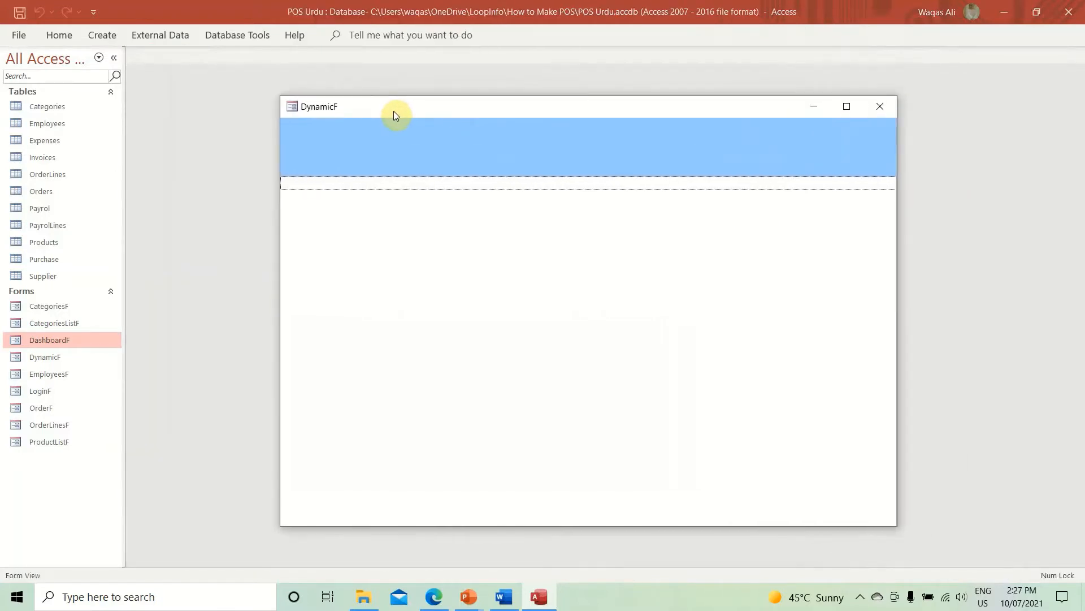
click(653, 182)
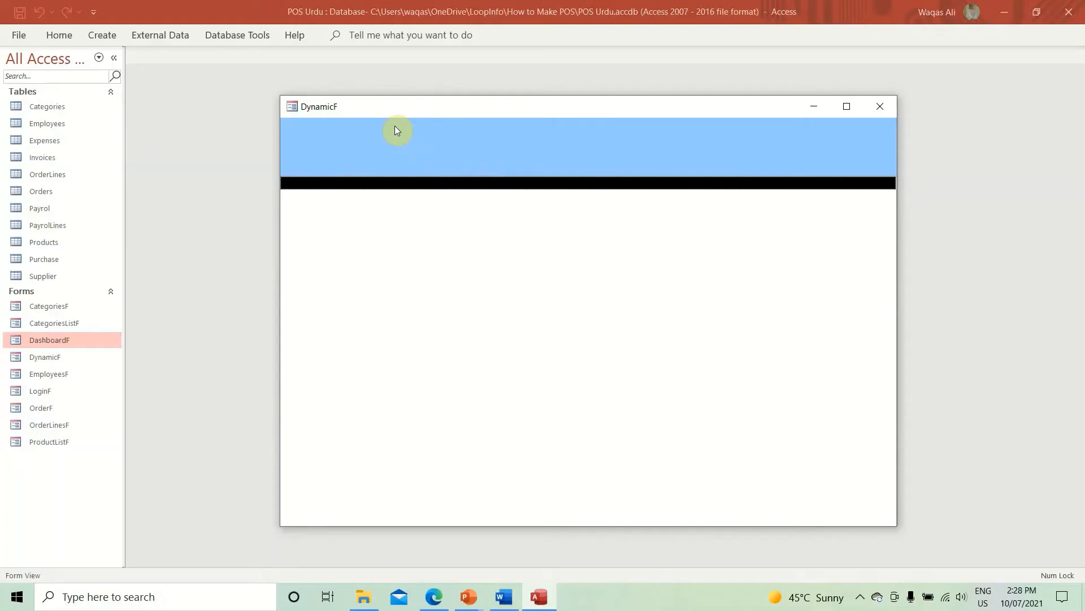
right_click(428, 142)
click(461, 176)
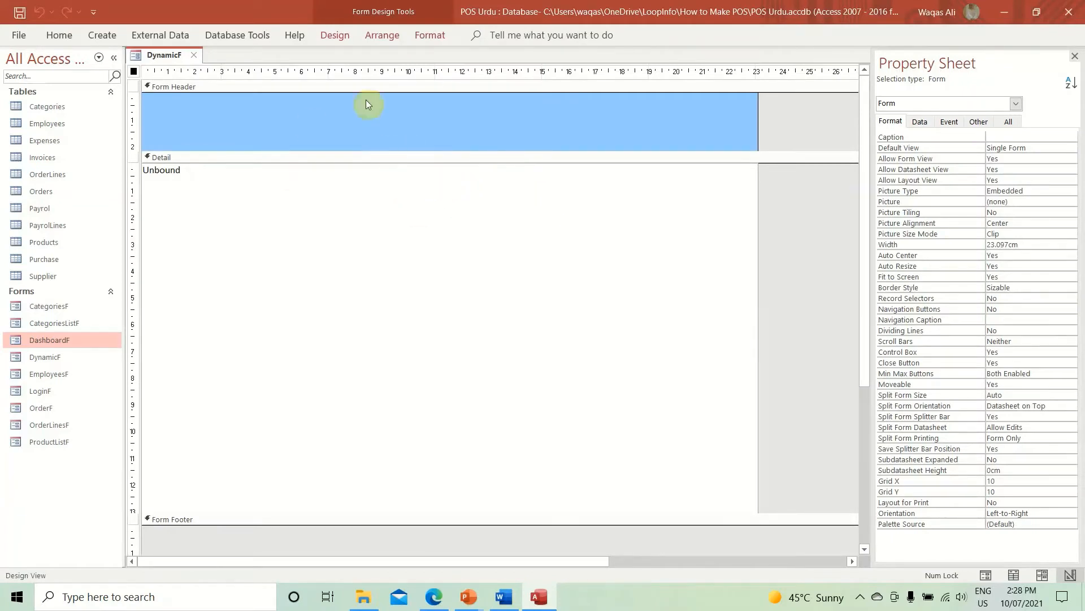
Add a text box to the form header about 9 cm from the left edge and 1 cm from the top
click(341, 37)
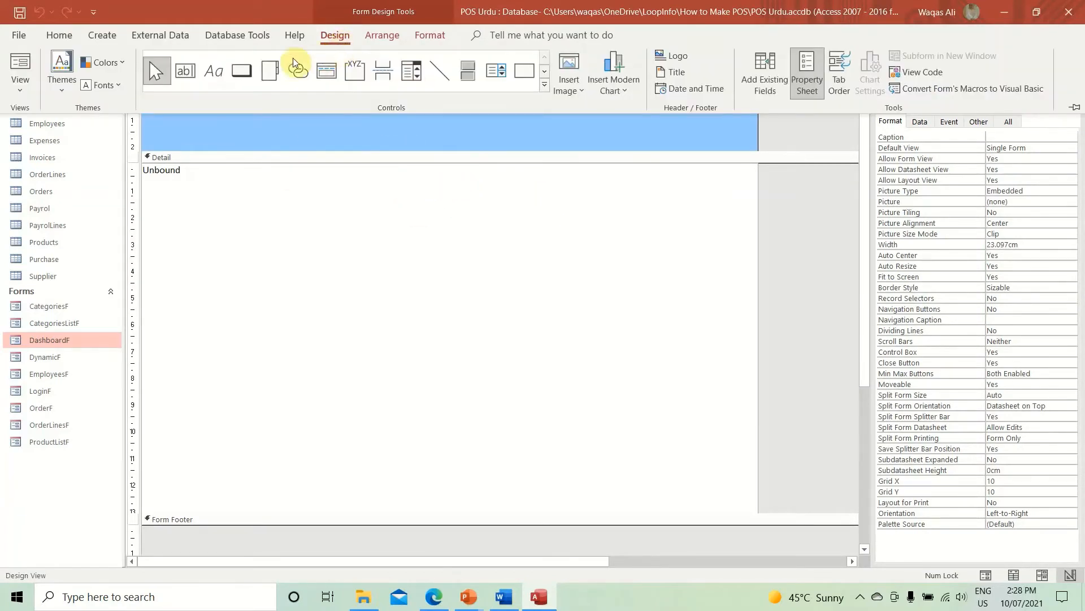
click(186, 77)
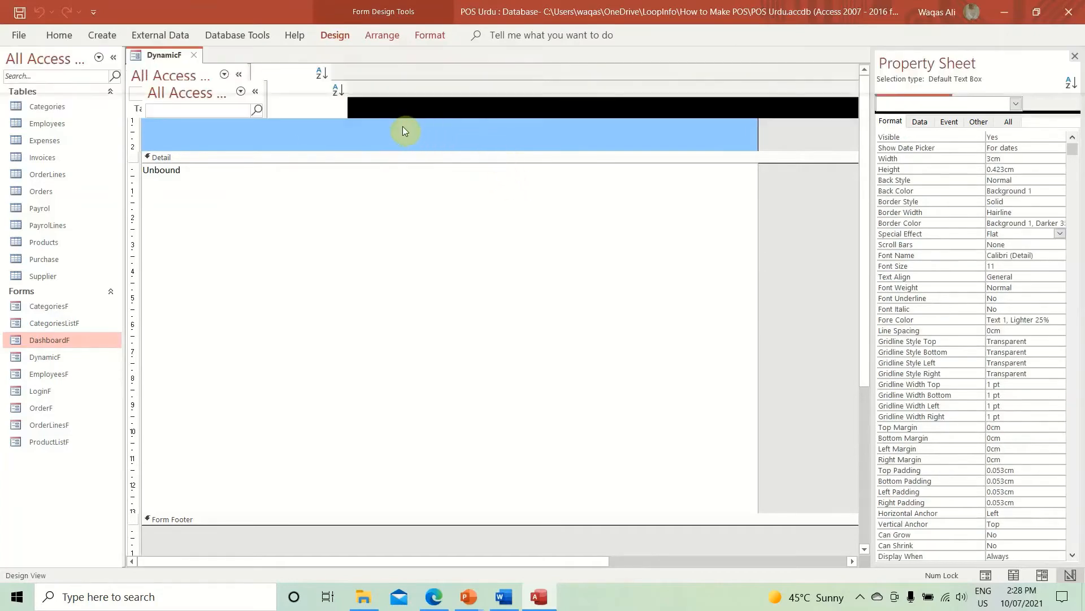
click(383, 121)
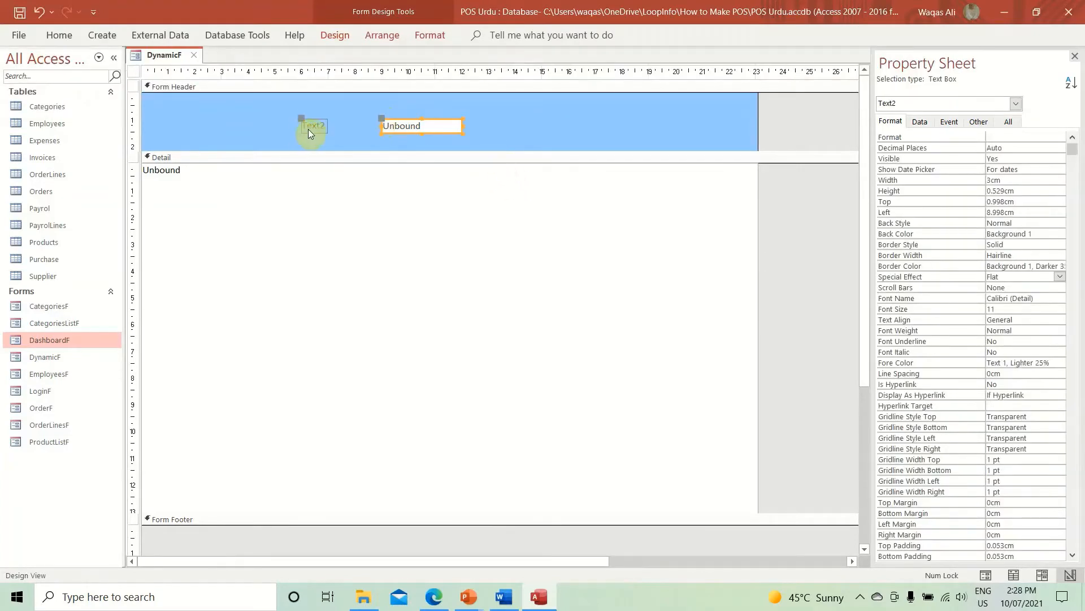
Caption the text box's label "Type Your Search Term:" and shift it clear of the text box, to about 5.1 cm from the form's left edge
click(307, 125)
double_click(307, 125)
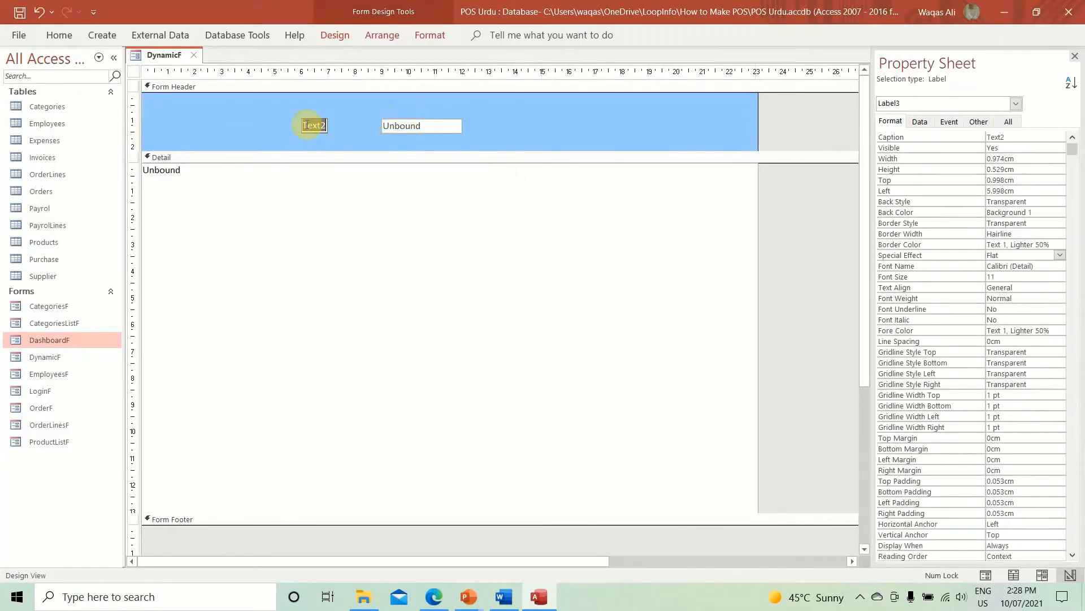
text(Type your)
key(BackSpace)
key(BackSpace)
key(BackSpace)
key(BackSpace)
text(Your Search her)
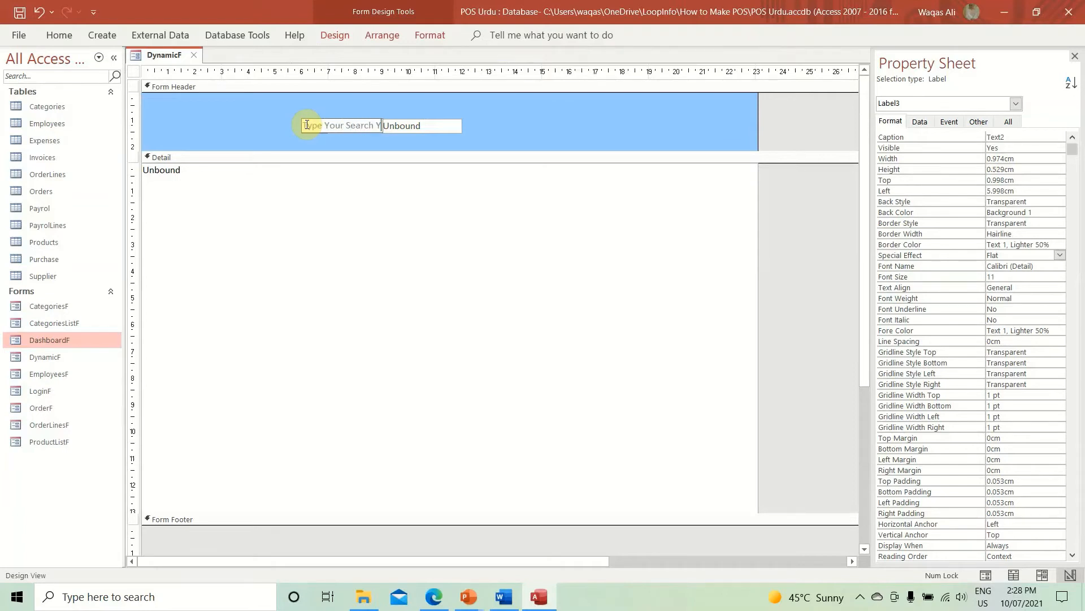
key(BackSpace)
key(BackSpace)
key(BackSpace)
text(Term:)
key(Return)
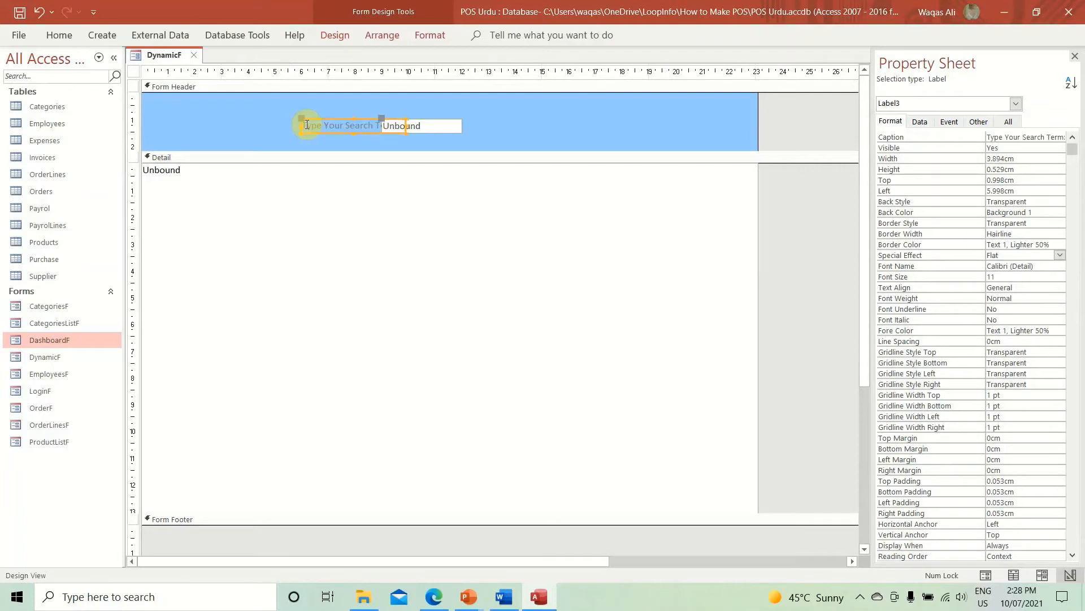
drag(307, 125, 277, 117)
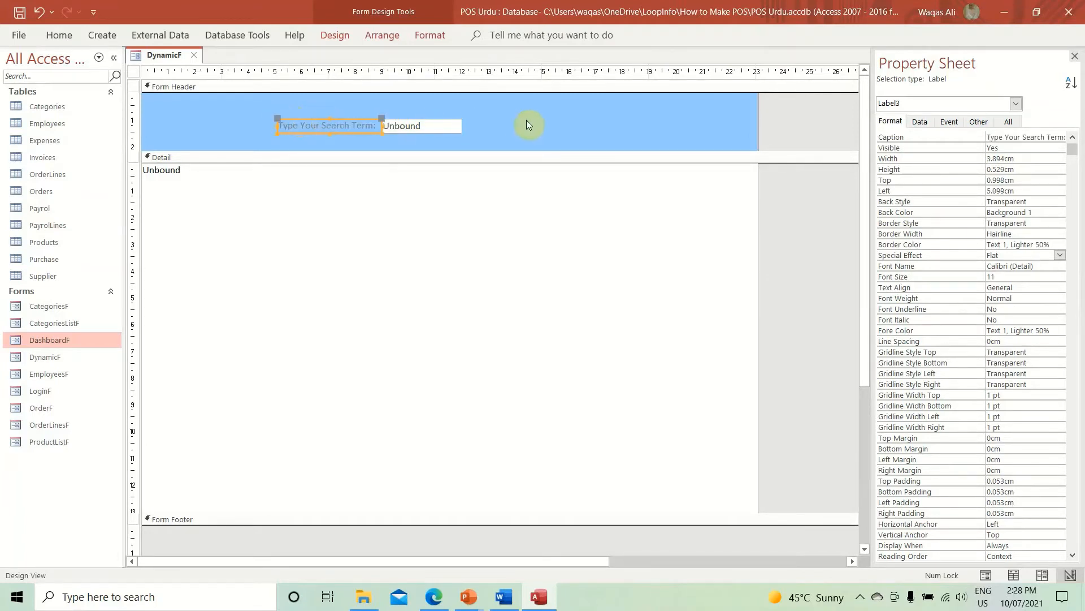
Set the font color of the header's label and text box to black (Text 1), and make the label bold
drag(527, 125, 212, 125)
click(57, 35)
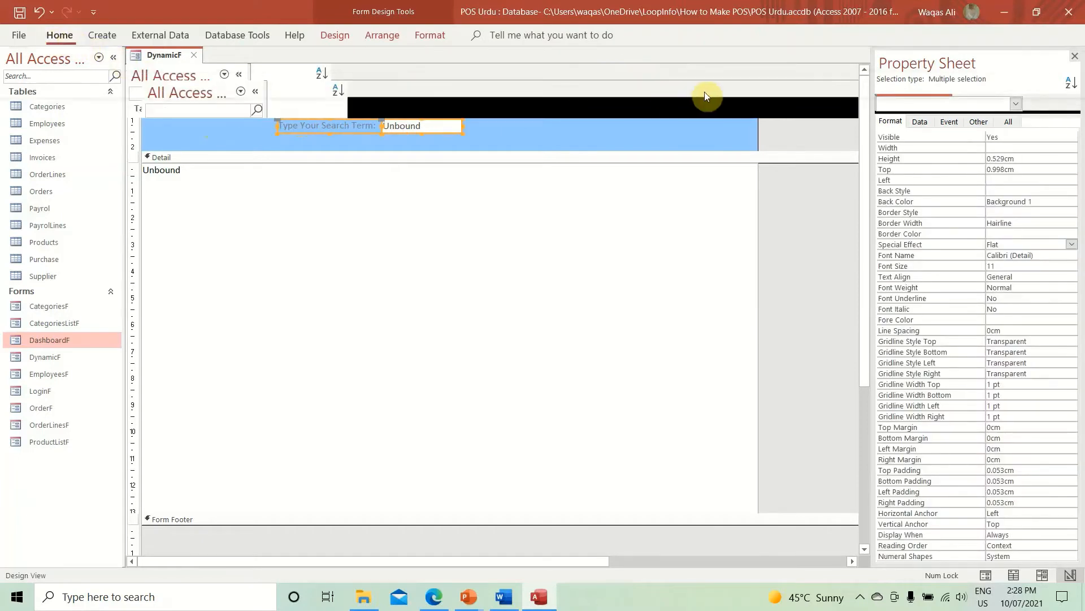
click(658, 85)
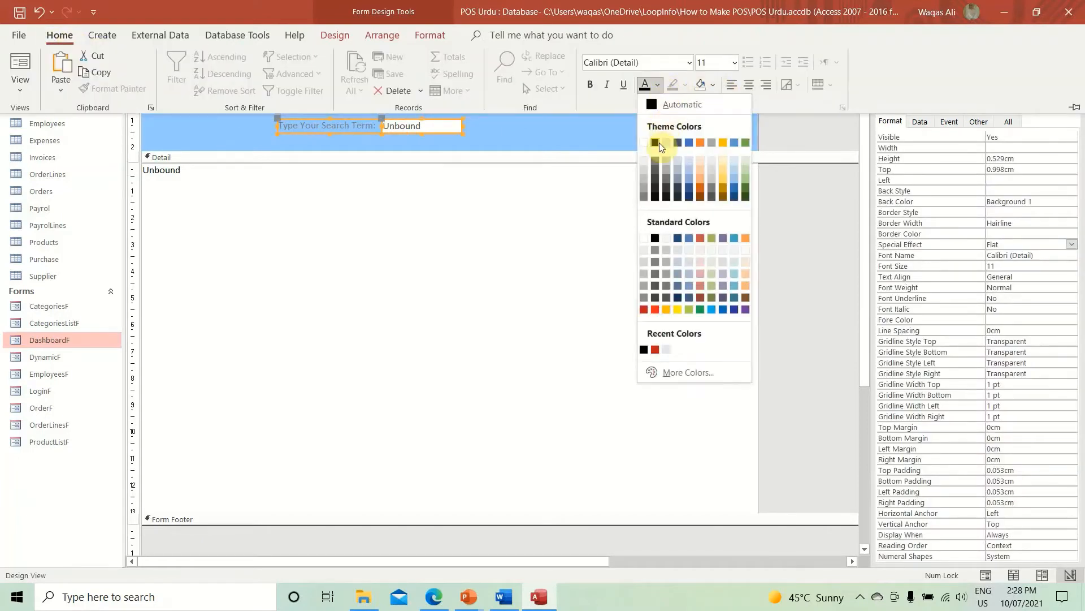
click(655, 143)
click(333, 127)
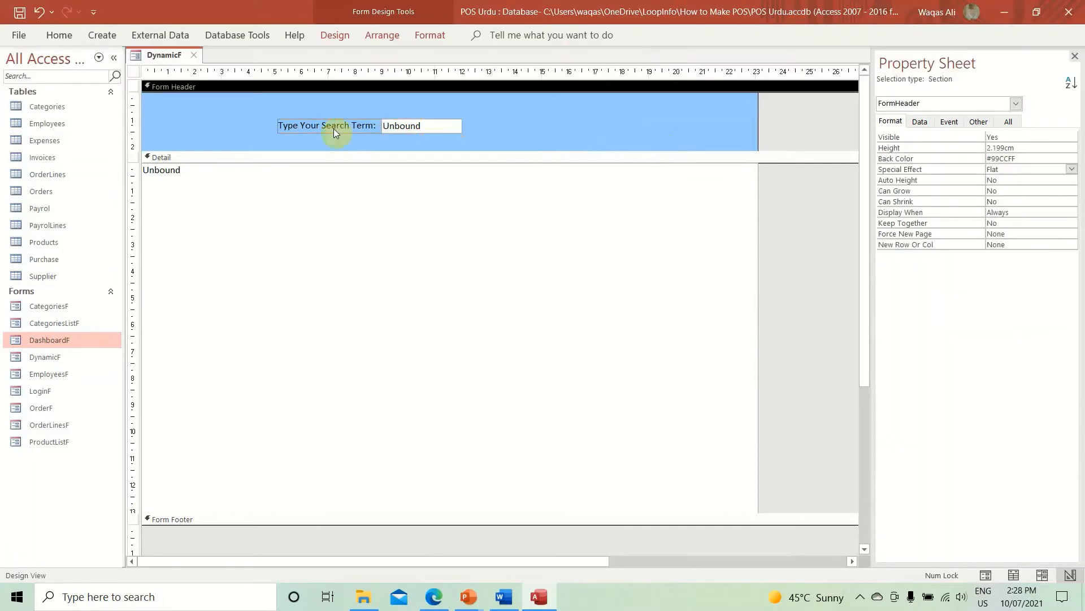
key(ctrl+b)
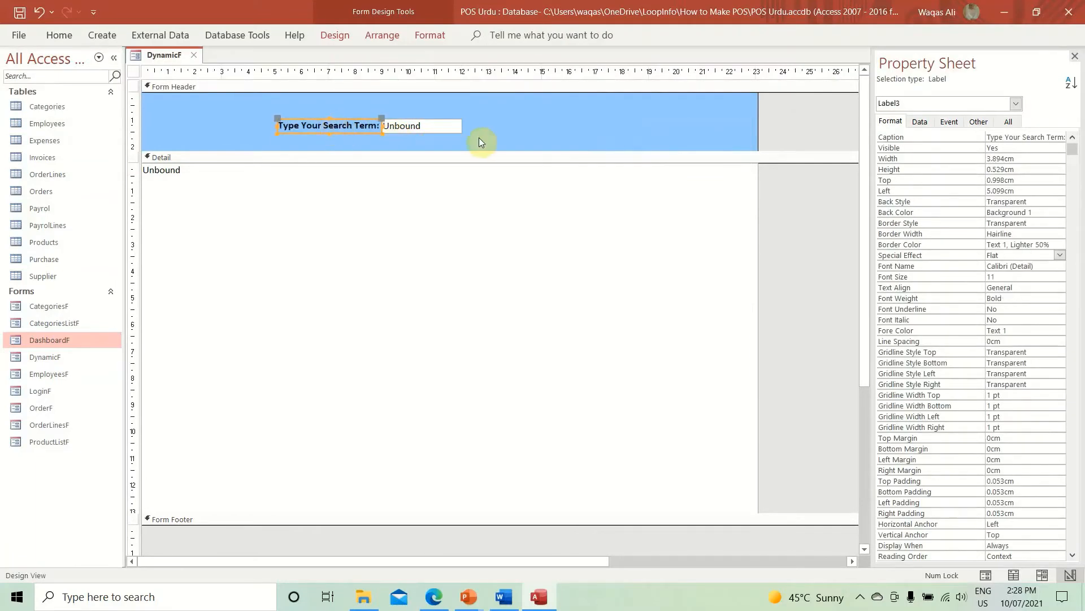
Widen the header's search text box to about 6.6 cm
click(459, 128)
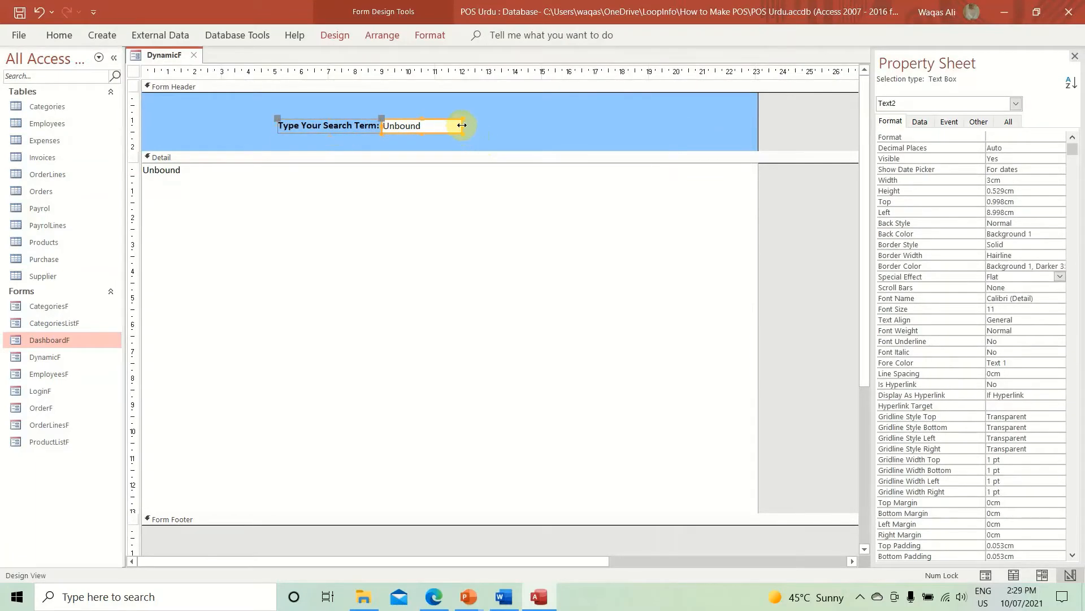
drag(462, 125, 558, 127)
click(622, 130)
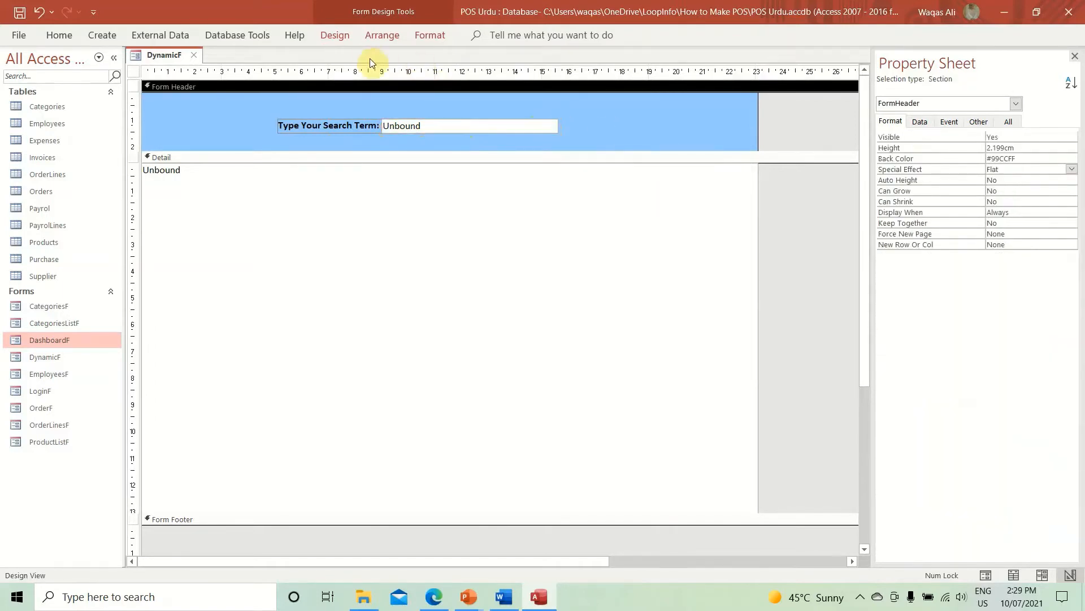
Add a command button just right of the search text box without using the wizard, and caption it "Search"
click(348, 37)
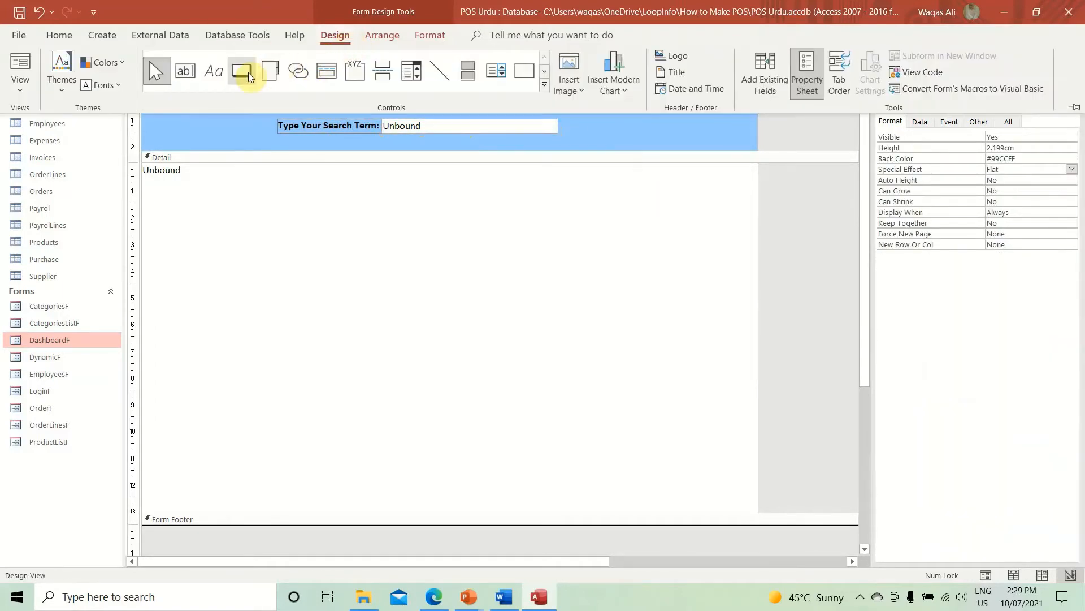
click(244, 71)
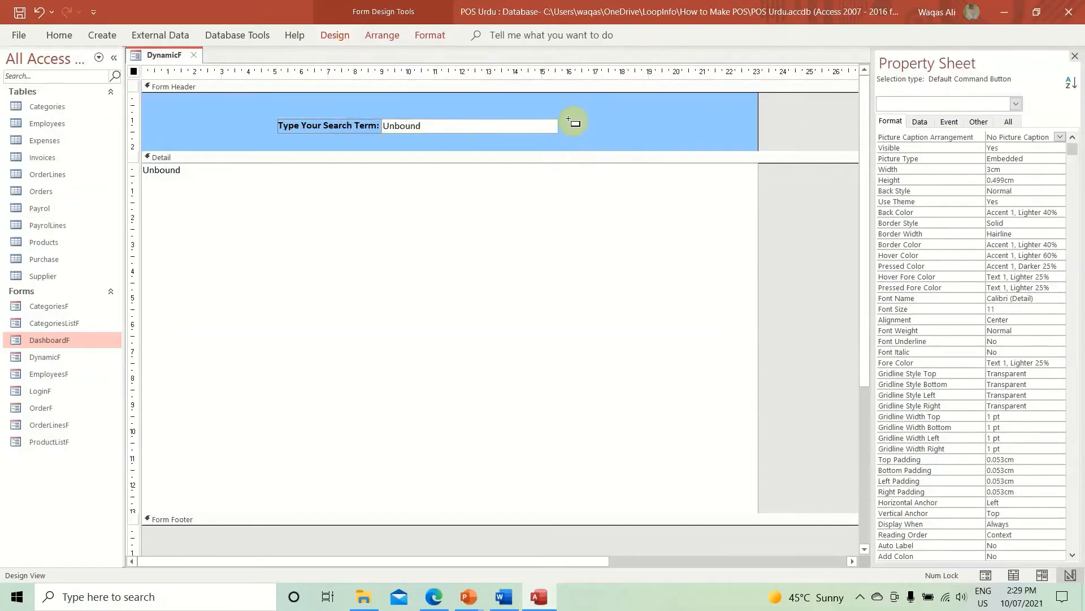
click(563, 121)
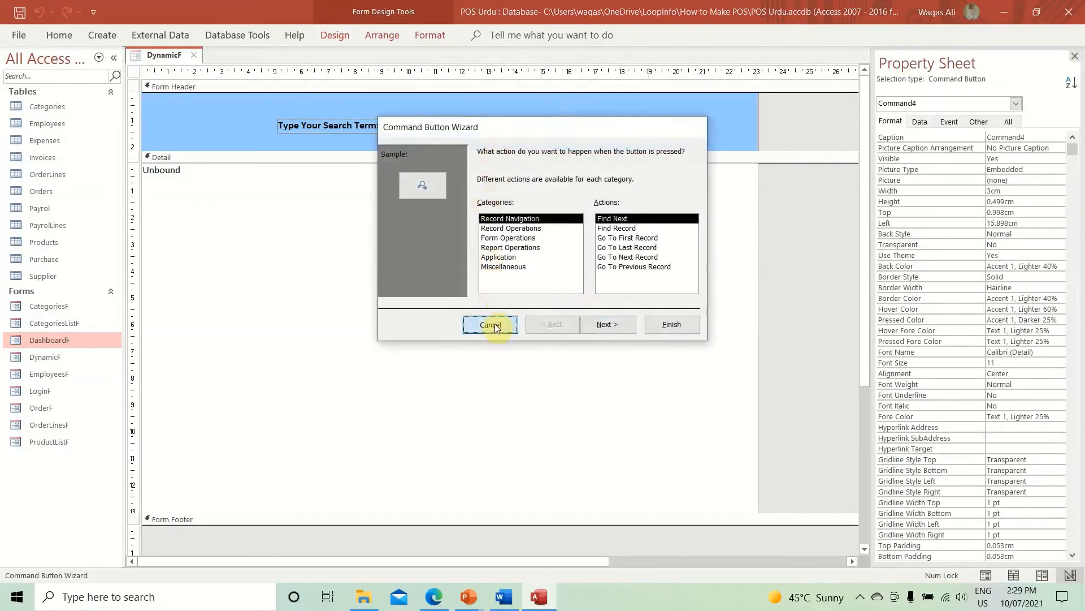
click(493, 323)
double_click(601, 124)
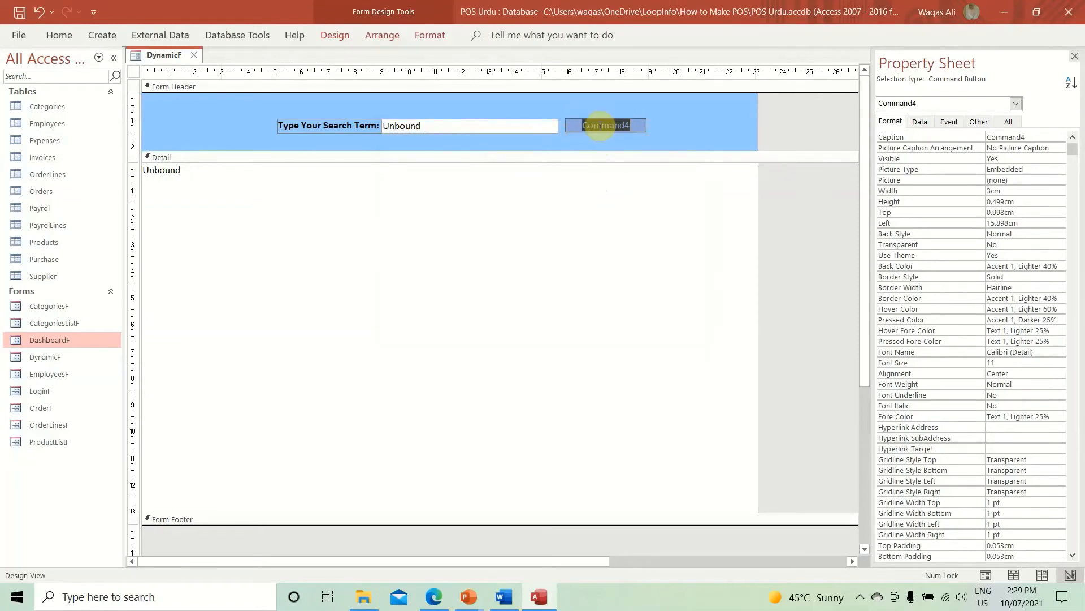
text(Search)
key(Return)
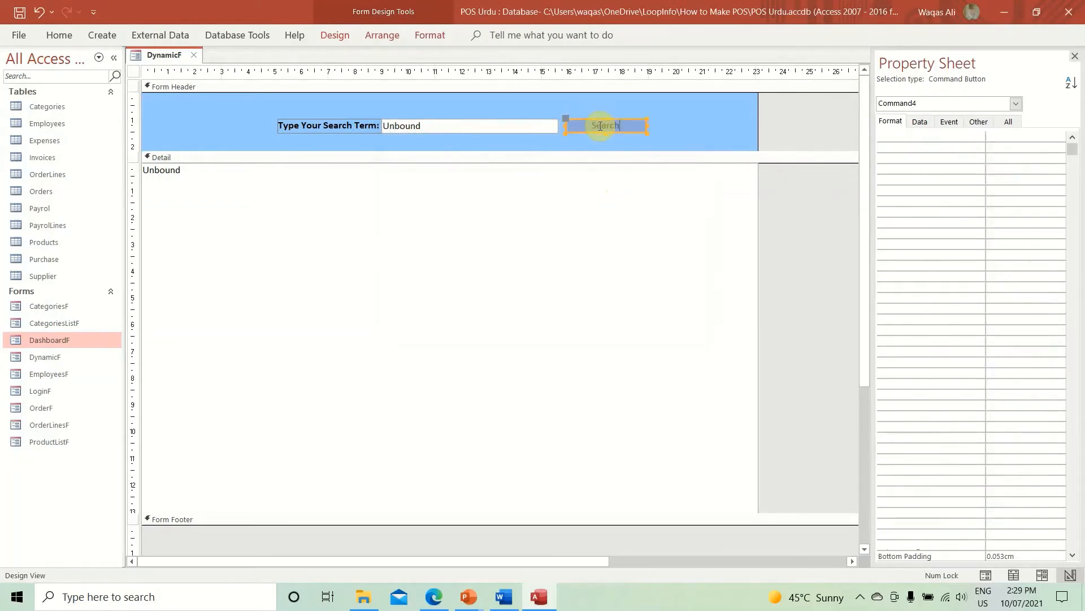
Change the Search button's shape to a plain rectangle and apply the blue-outlined quick style with a white fill
click(432, 34)
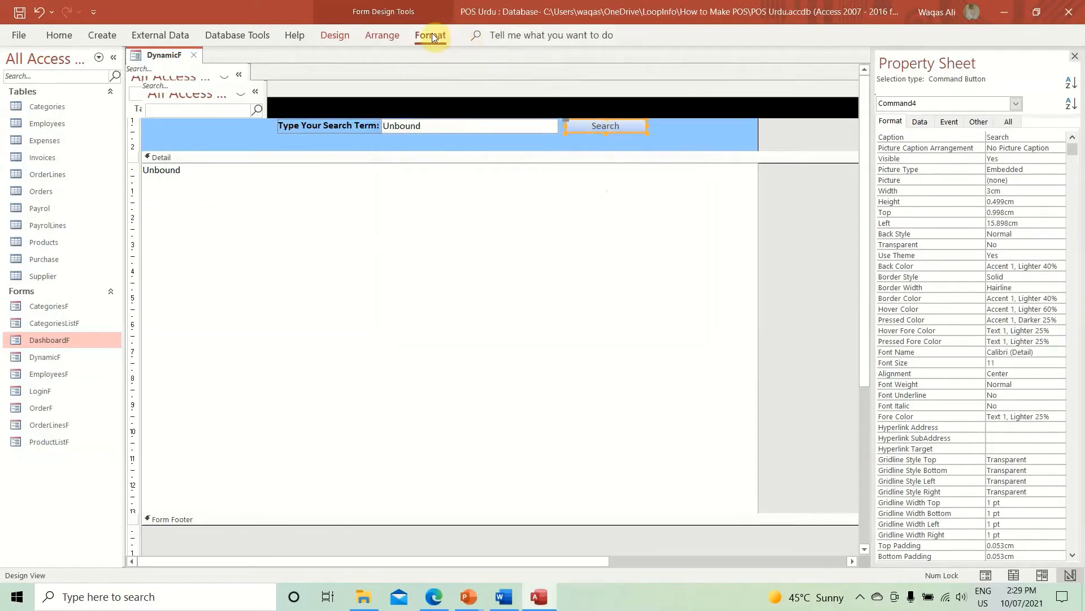
click(550, 85)
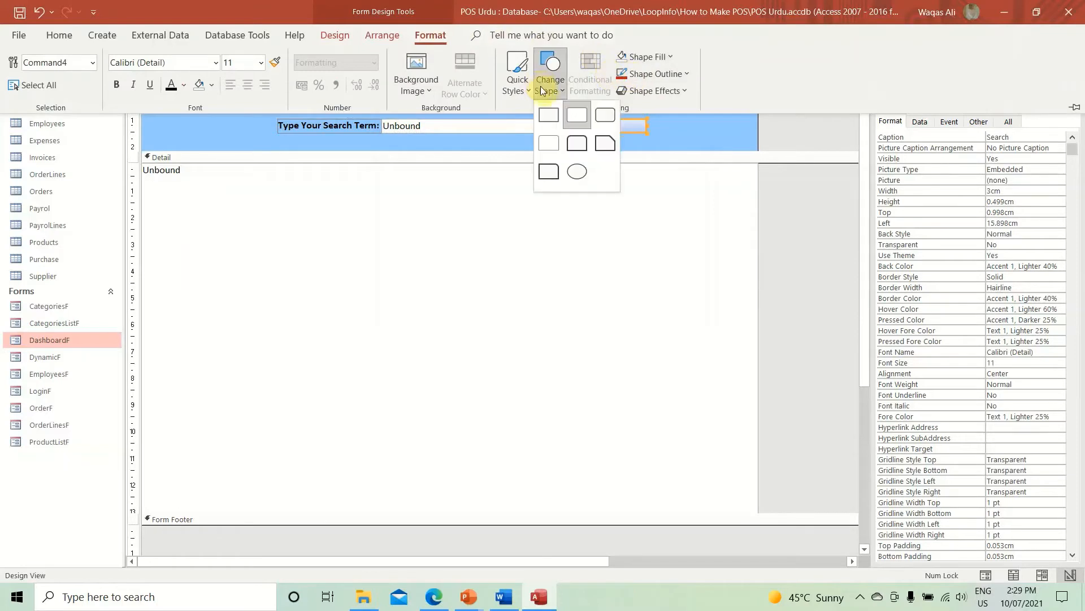
click(549, 114)
click(517, 85)
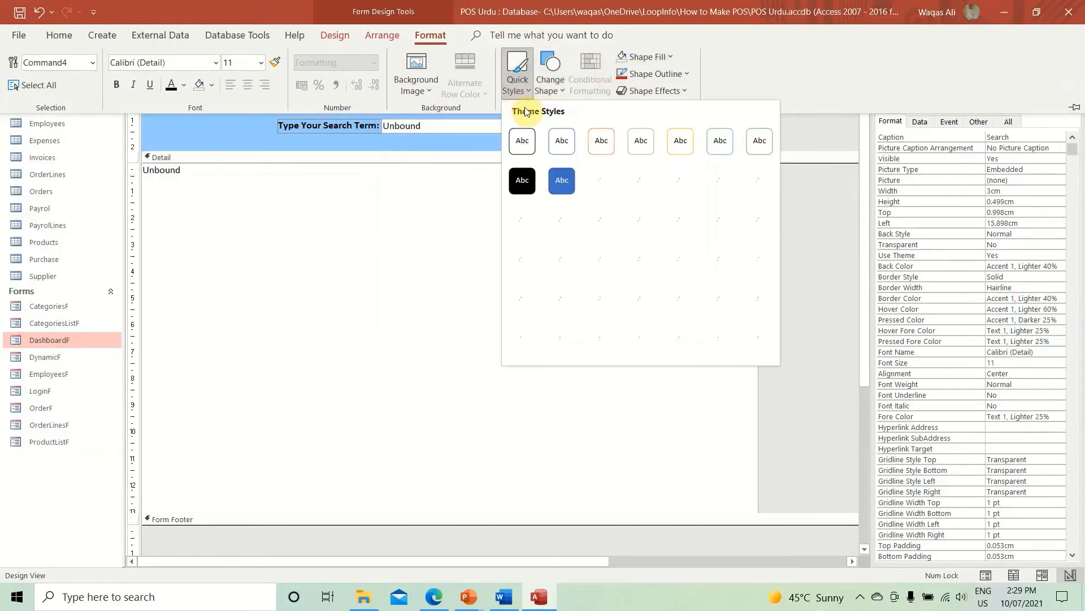
click(556, 143)
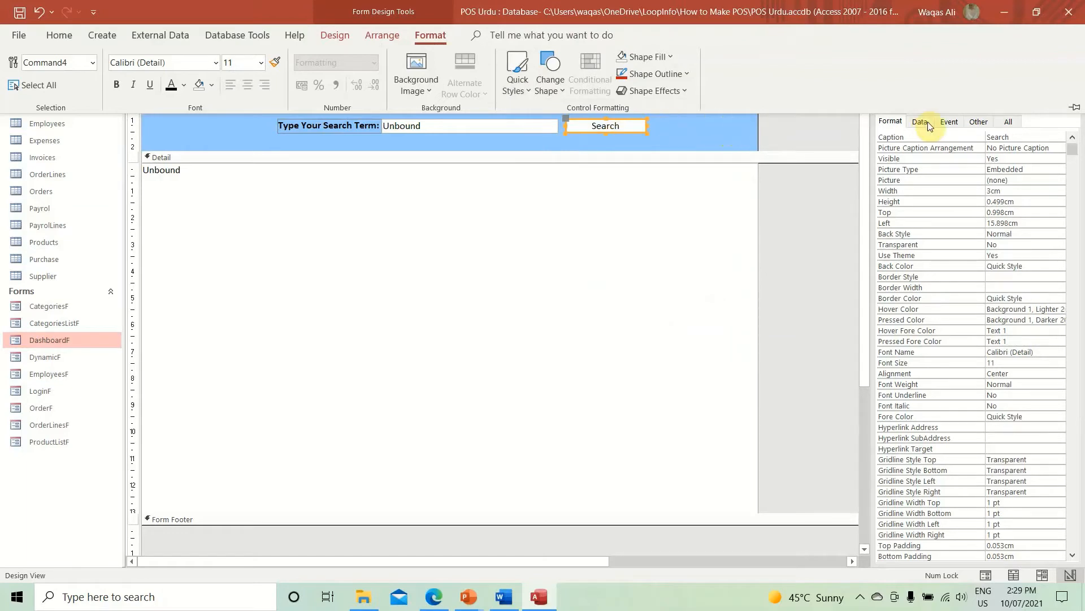
Add the Binoculars (Find) picture to the Search button with General caption arrangement, and narrow the button to about 2 cm
click(1030, 150)
double_click(1019, 147)
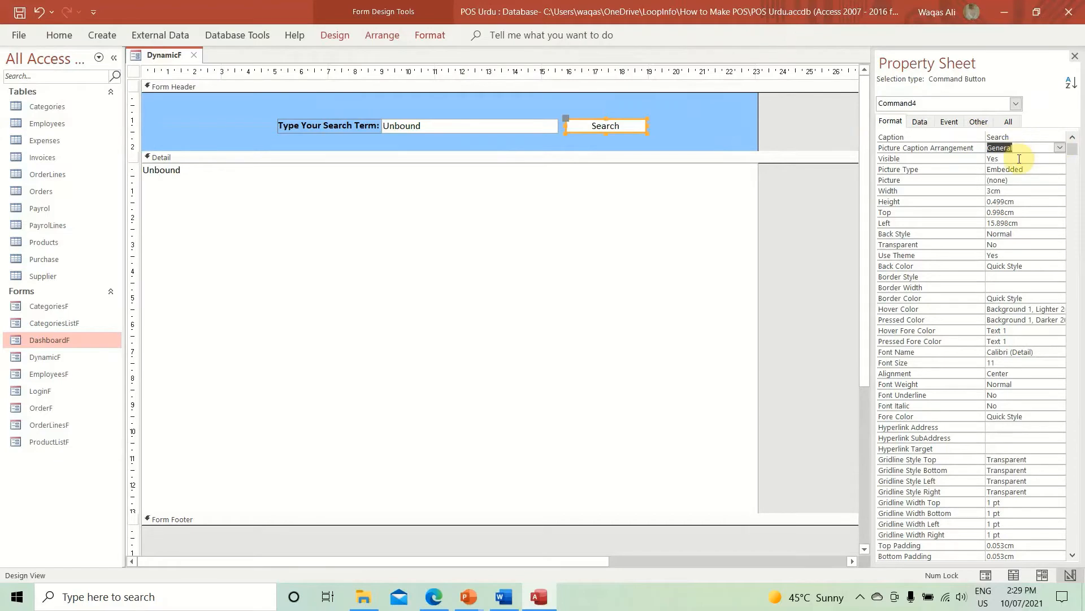
click(1023, 180)
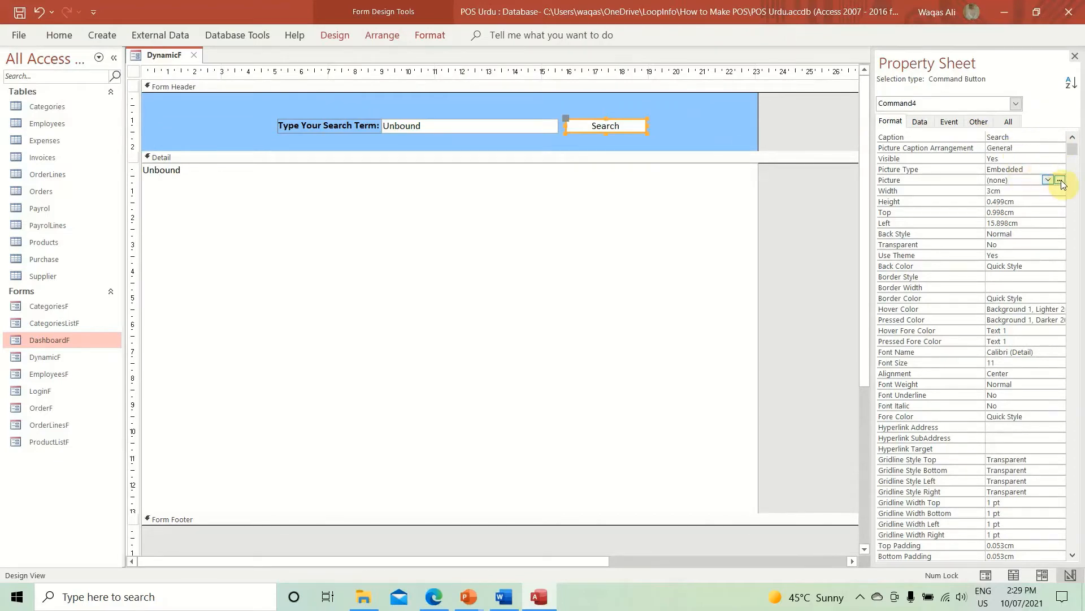
click(1060, 180)
click(566, 230)
key(b)
key(b)
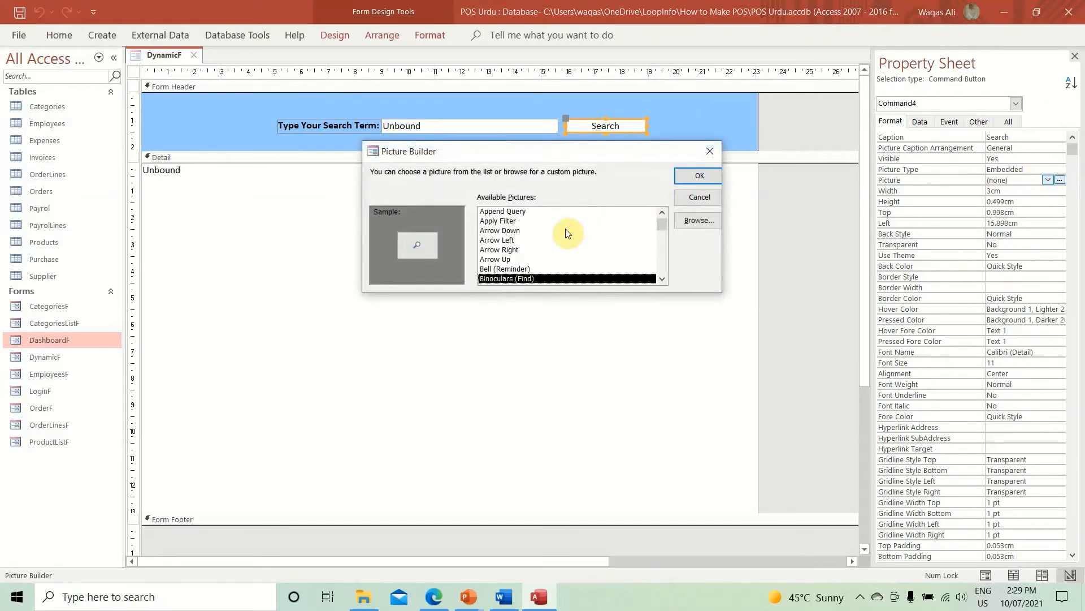
key(Return)
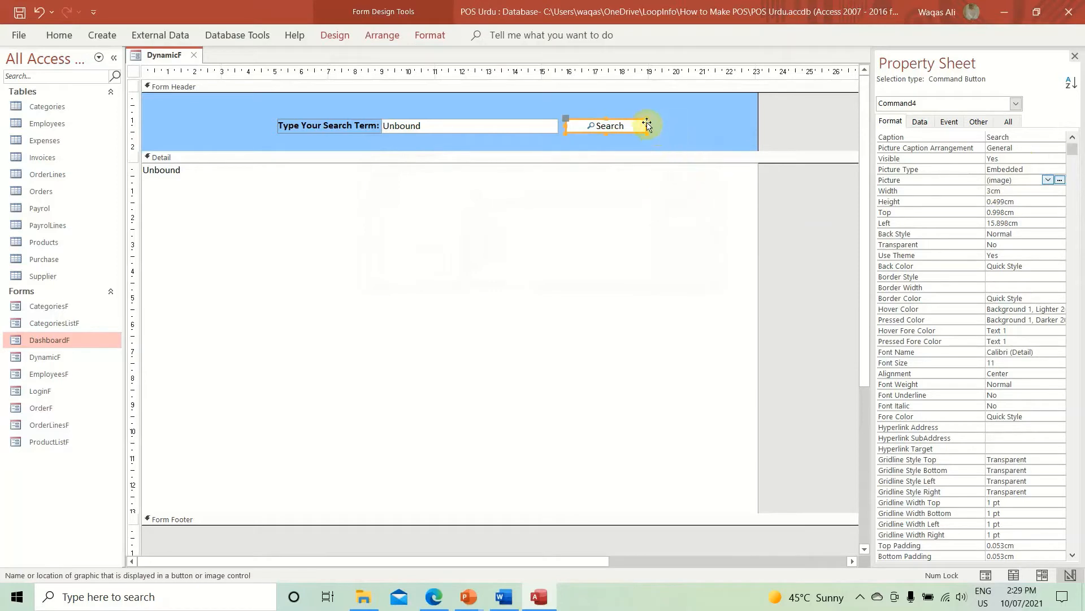
drag(645, 126, 620, 126)
Duplicate the Search button, place the copy just to its right, and caption it "Show All"
key(ctrl+c)
key(ctrl+v)
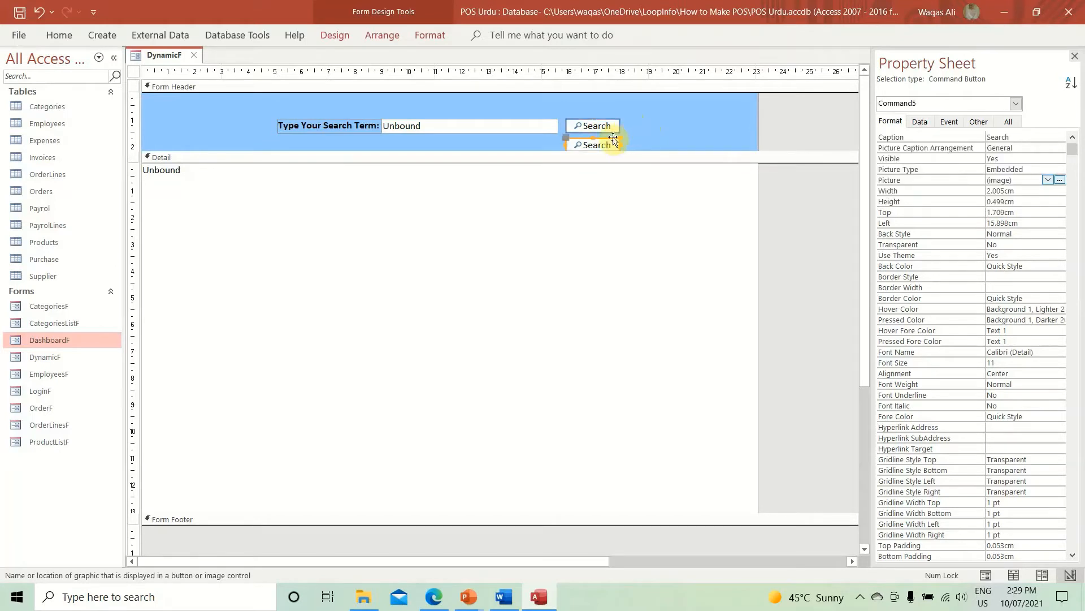
drag(613, 140, 671, 120)
double_click(652, 125)
text(Show All)
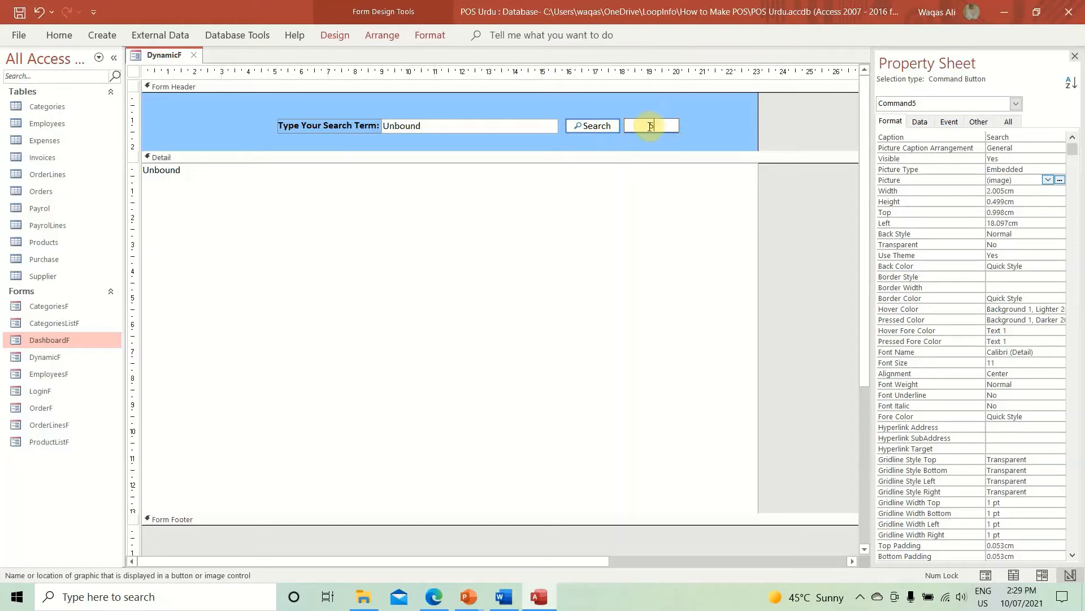
key(Return)
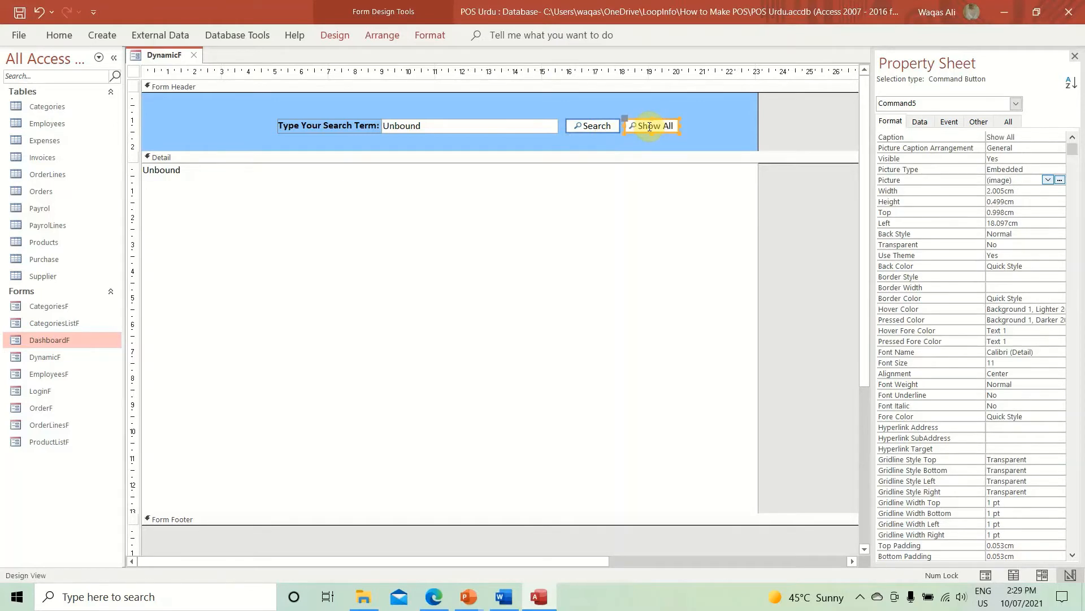
Set the height of the header's label, text box and both buttons to 0.6 cm
click(698, 124)
drag(697, 127, 259, 124)
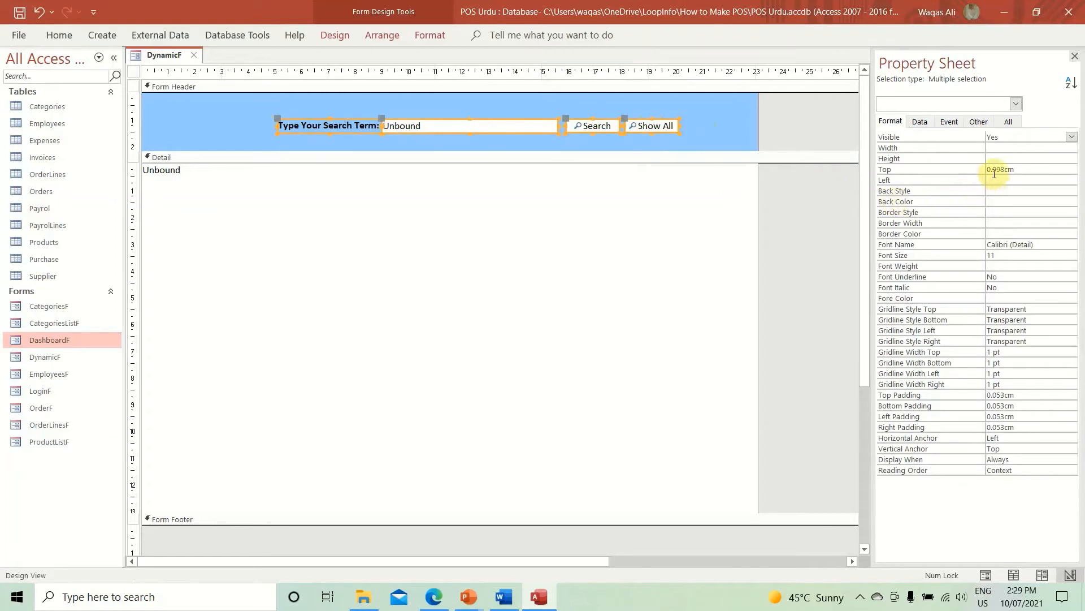
click(1010, 159)
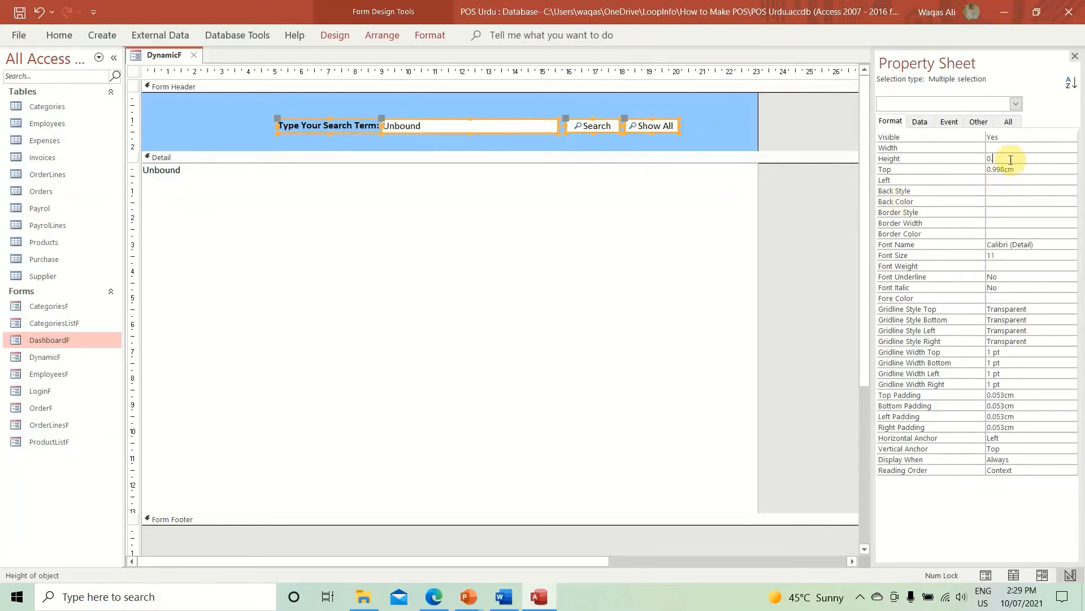
text(0.6)
key(Return)
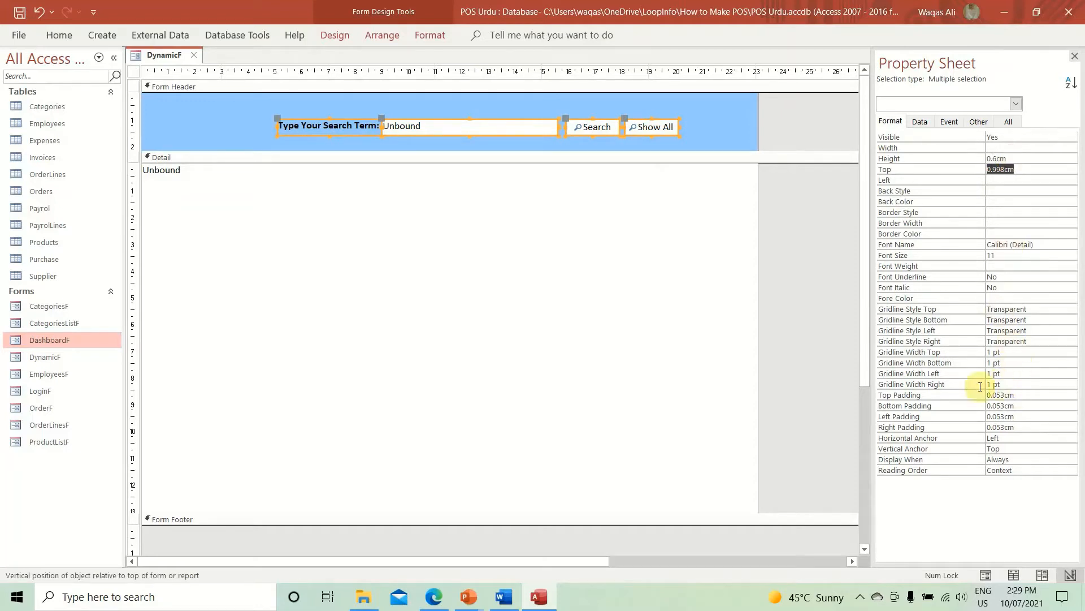
Set the top margin of the search label and its text box to 0.051 cm
drag(463, 103, 270, 143)
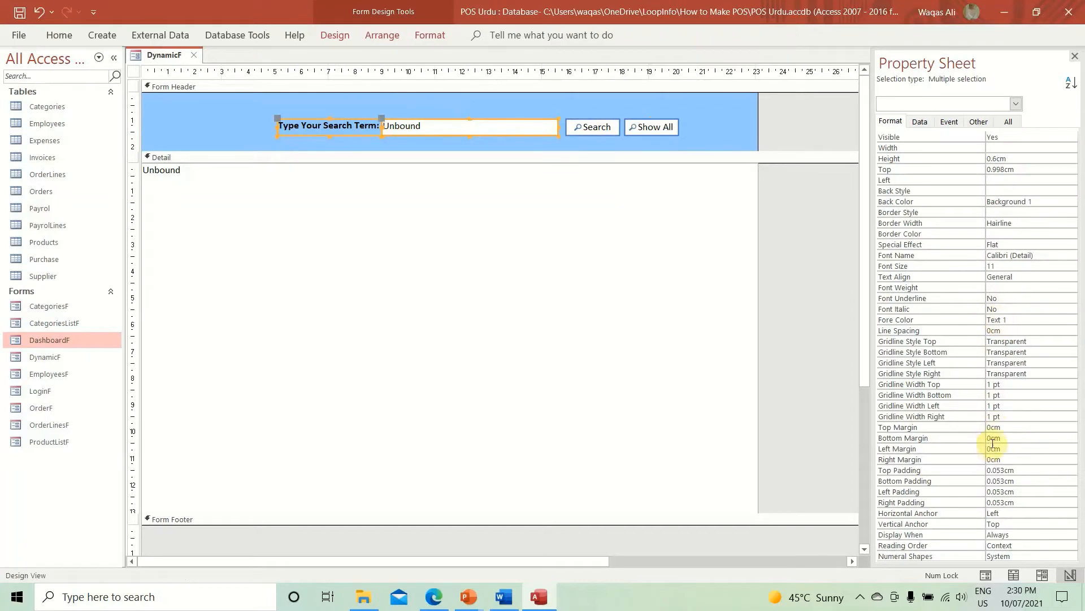
double_click(1005, 428)
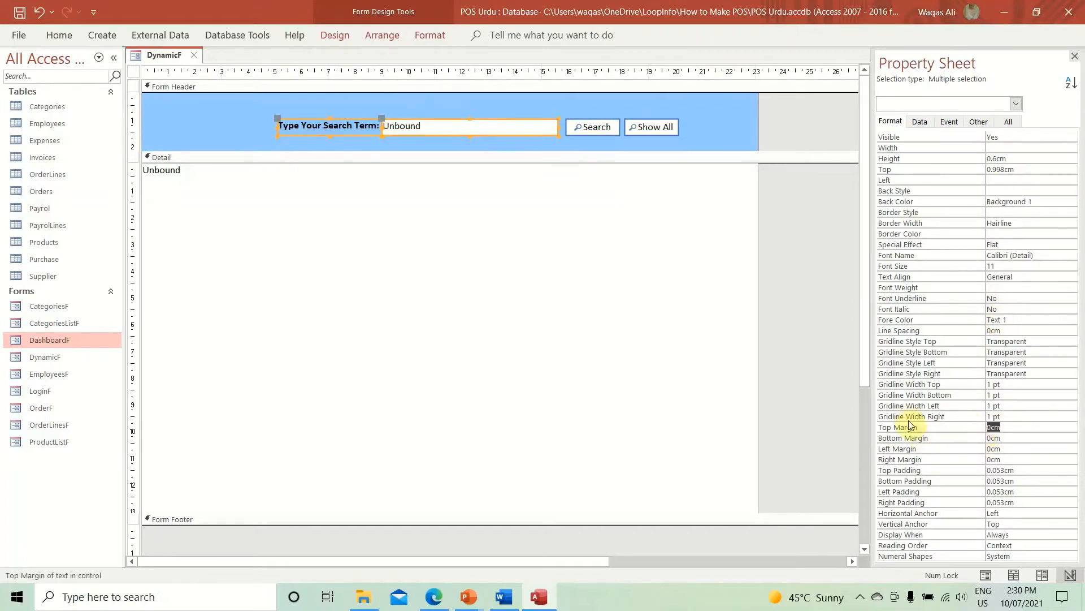
text(0.051)
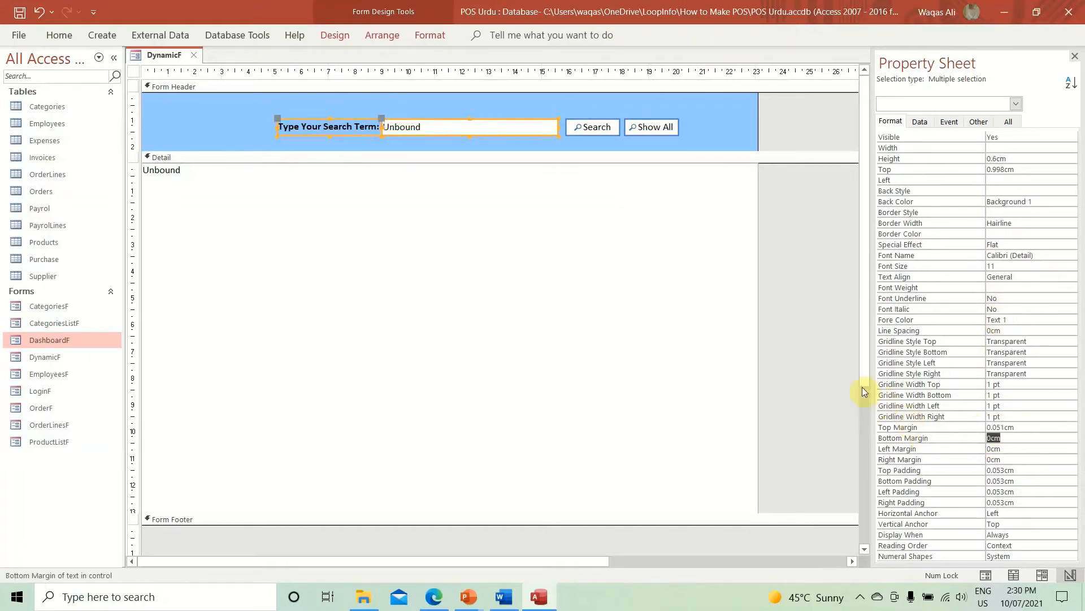
click(726, 121)
click(697, 129)
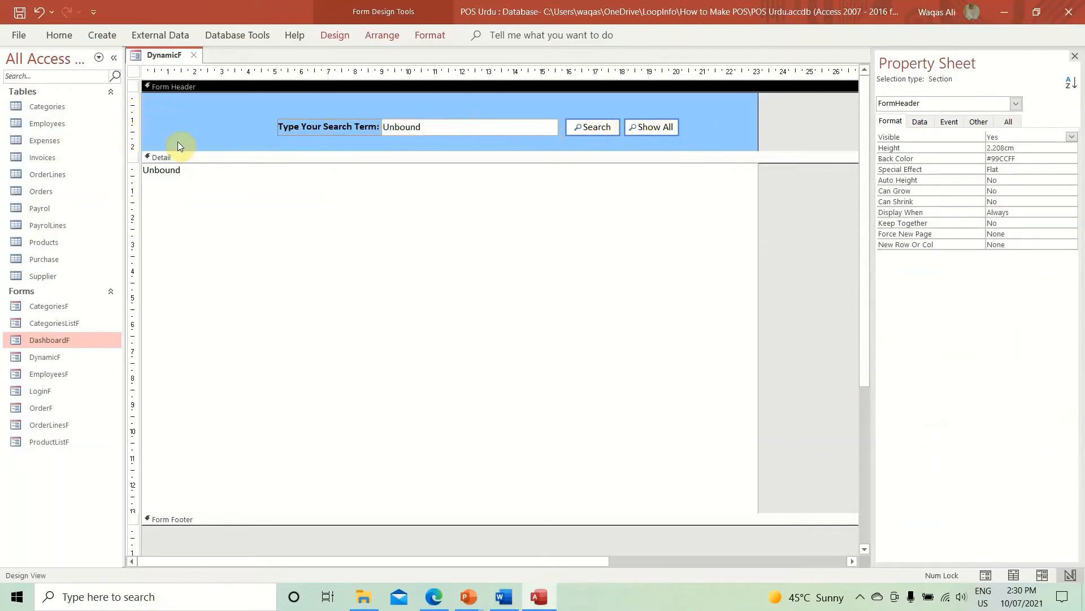
Nudge the Show All button closer to Search, and place a copy of the Search button at the header's left edge
click(590, 127)
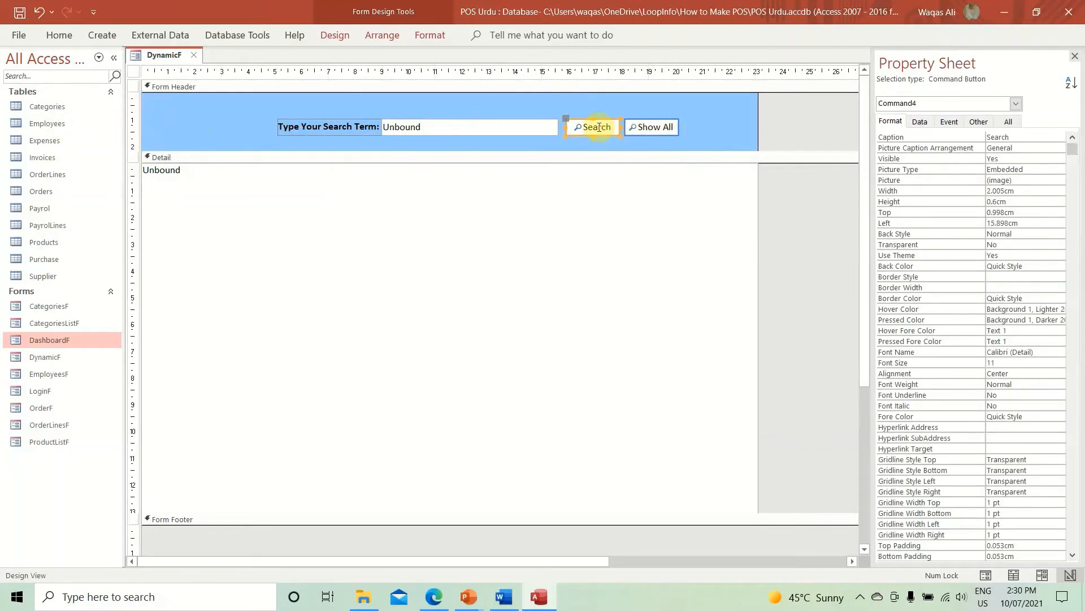
click(655, 126)
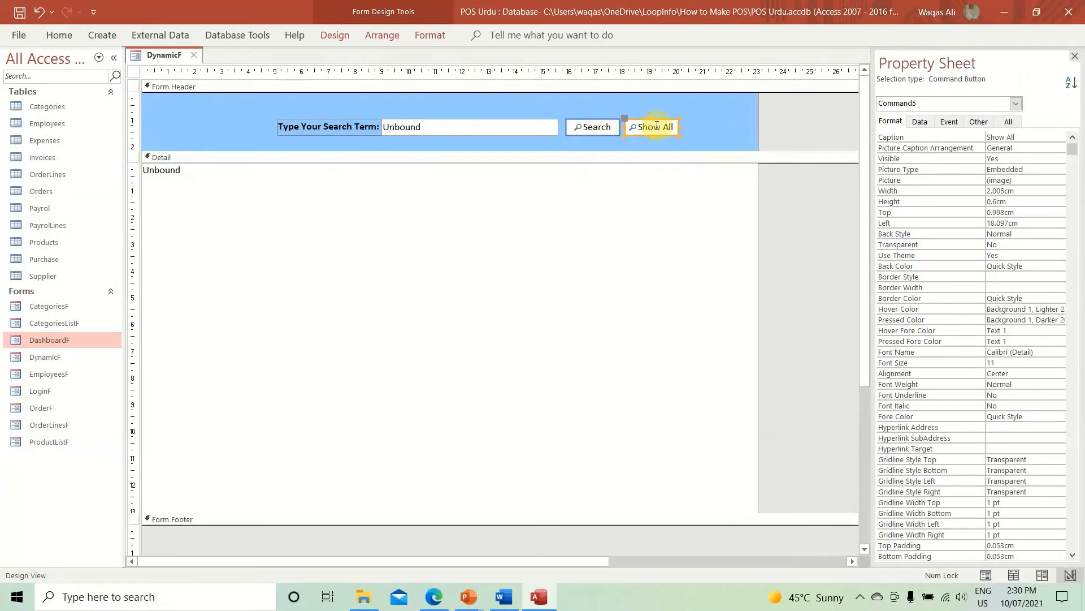
click(592, 125)
key(ctrl+c)
key(ctrl+v)
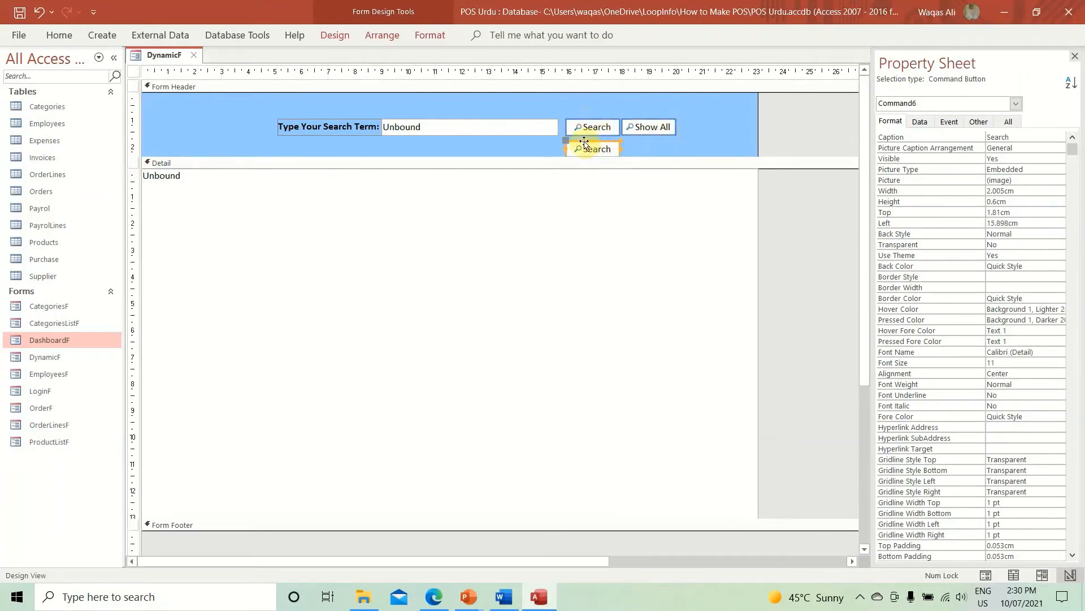
drag(564, 141, 236, 120)
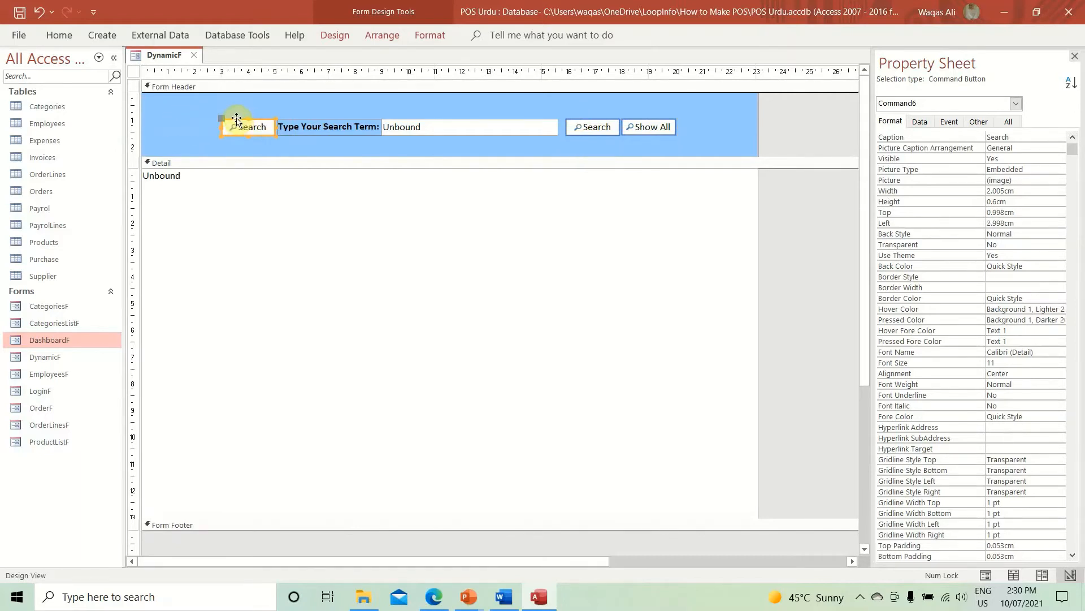
key(Left)
key(Left)
key(Left)
key(Left)
key(Left)
key(Left)
key(Left)
key(Left)
key(Left)
key(Left)
key(Left)
key(Left)
key(Left)
key(Left)
key(Left)
key(Left)
key(Left)
key(Left)
key(Left)
key(Left)
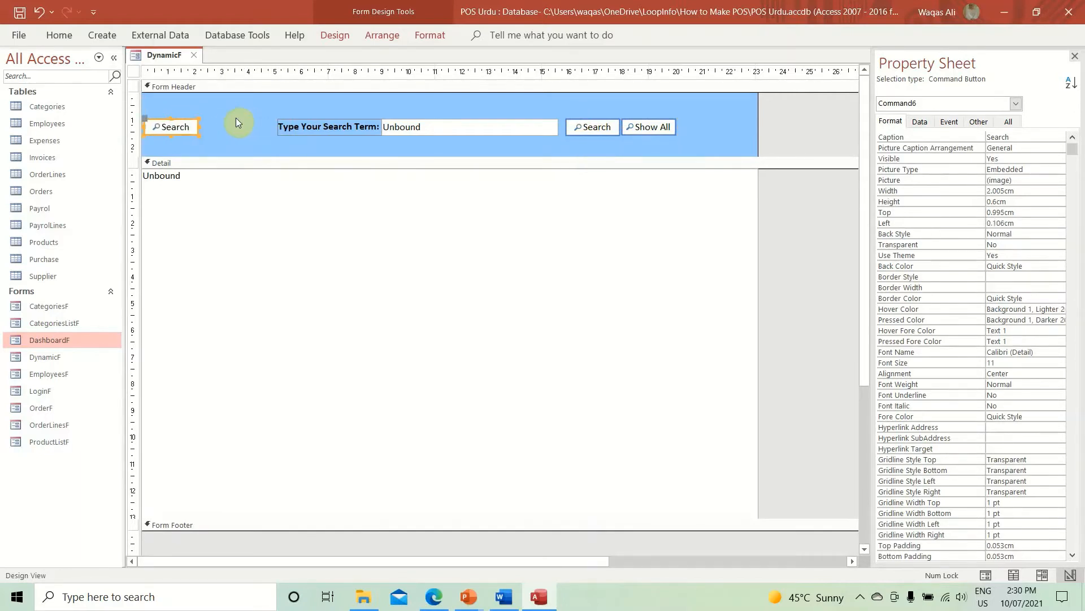
Caption the copied button at the header's left edge "Create" and widen it to about 2.8 cm
click(176, 126)
double_click(180, 126)
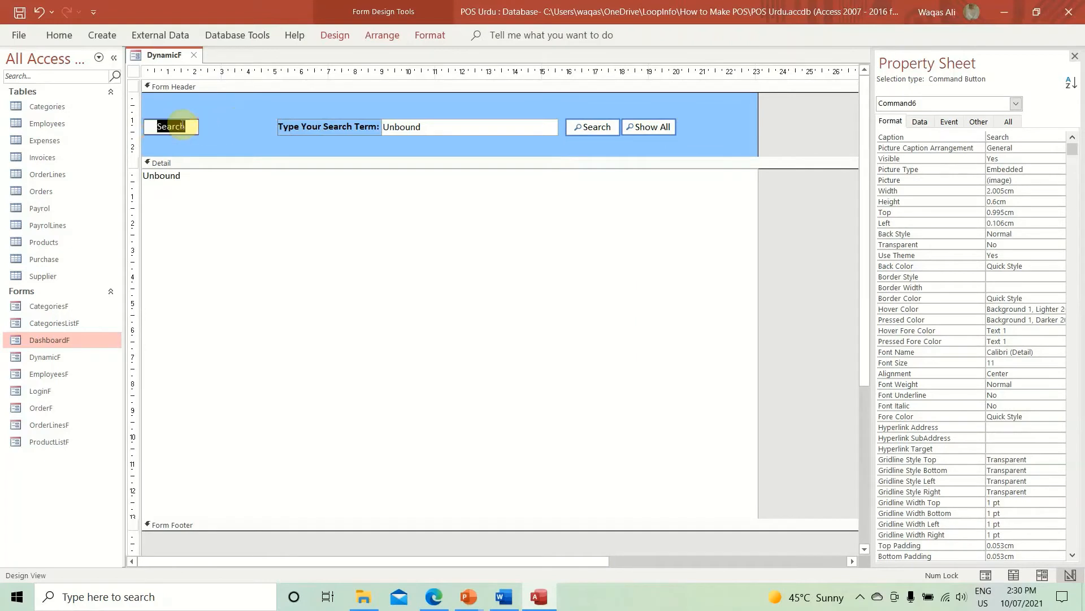
text(Create)
key(Return)
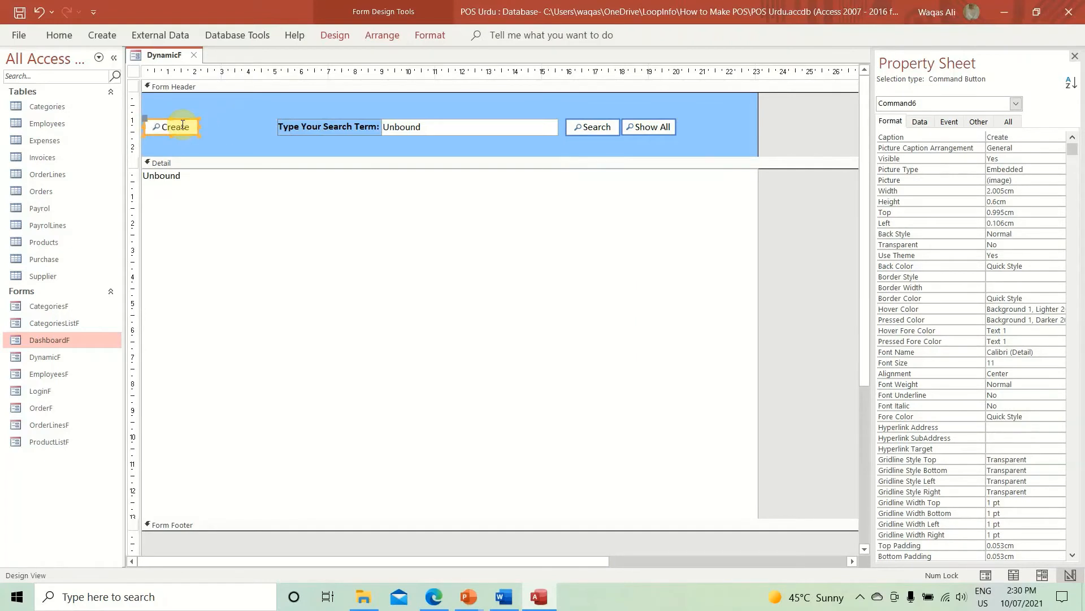
drag(199, 127, 220, 127)
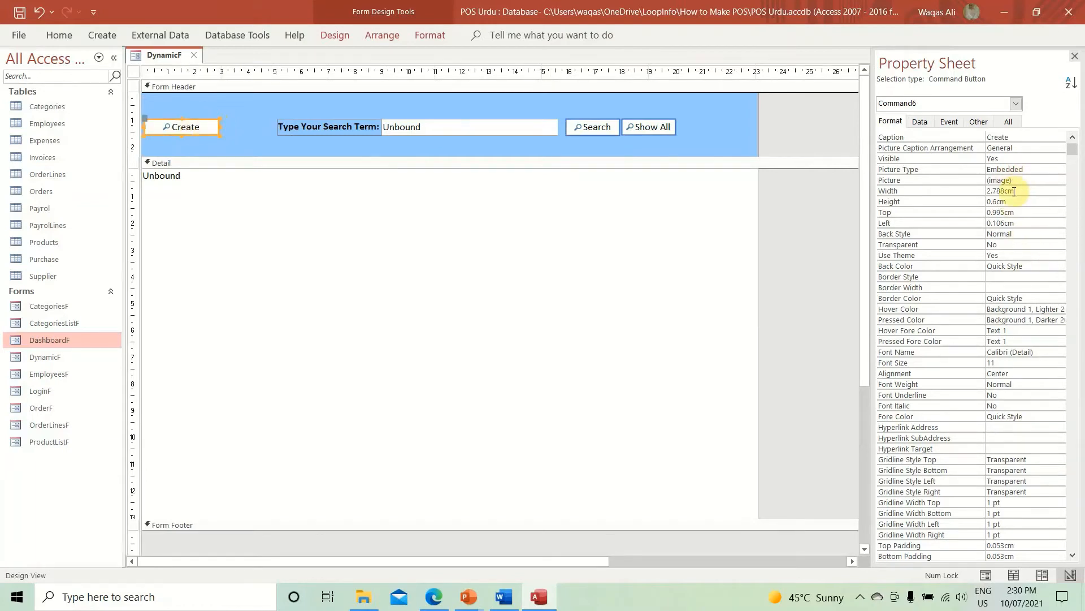
Replace the Create button's picture with the Append Query picture
click(1050, 180)
click(1060, 179)
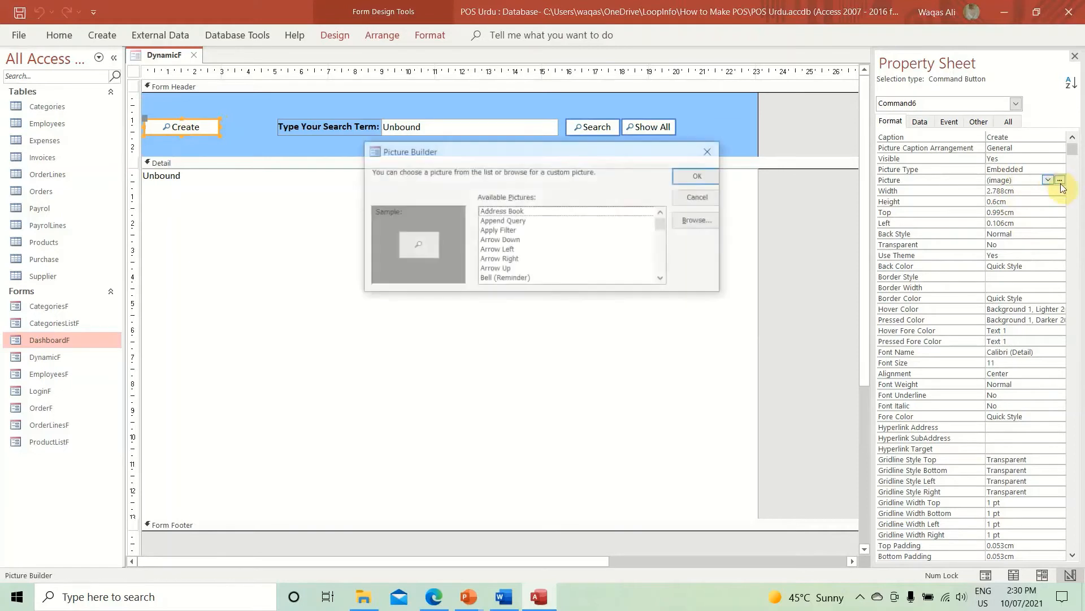
click(539, 221)
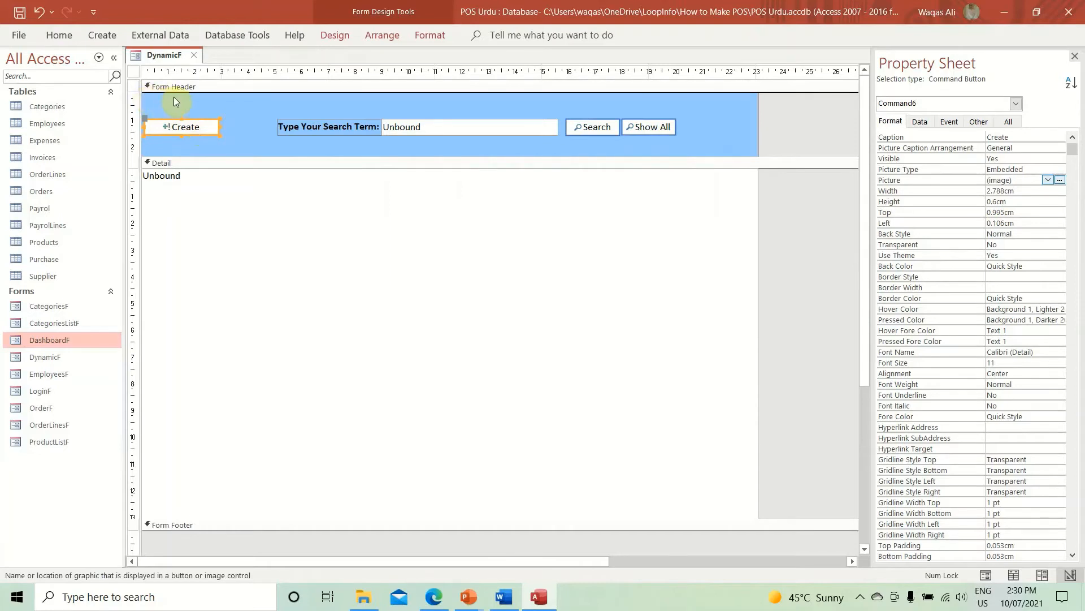
Duplicate the search label and text box into the header's upper-left corner, and caption the copied label "Now Viewing:"
drag(342, 105, 401, 128)
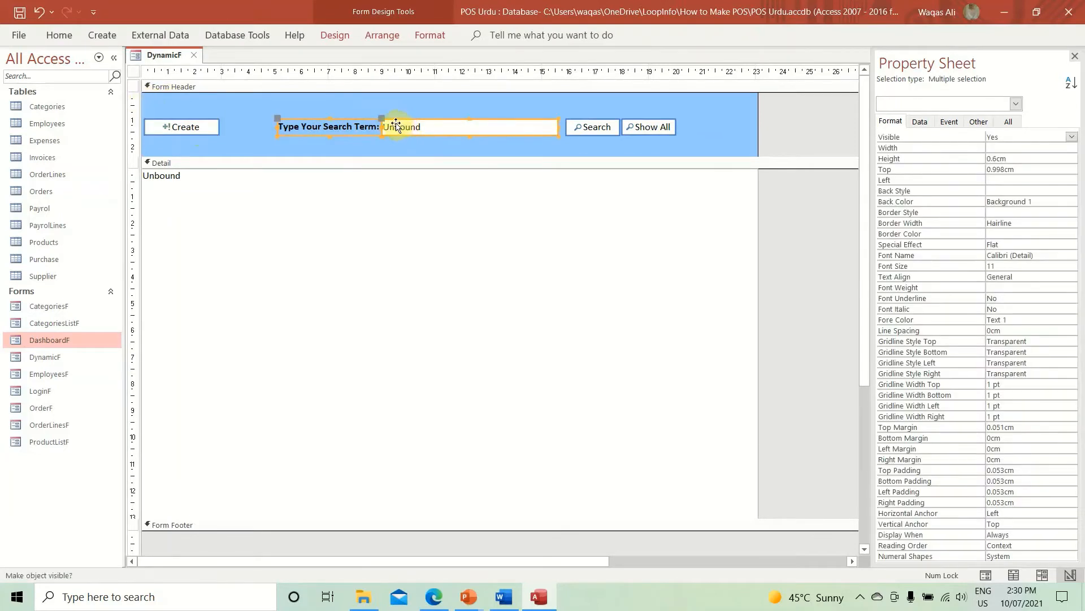
key(ctrl+c)
key(ctrl+v)
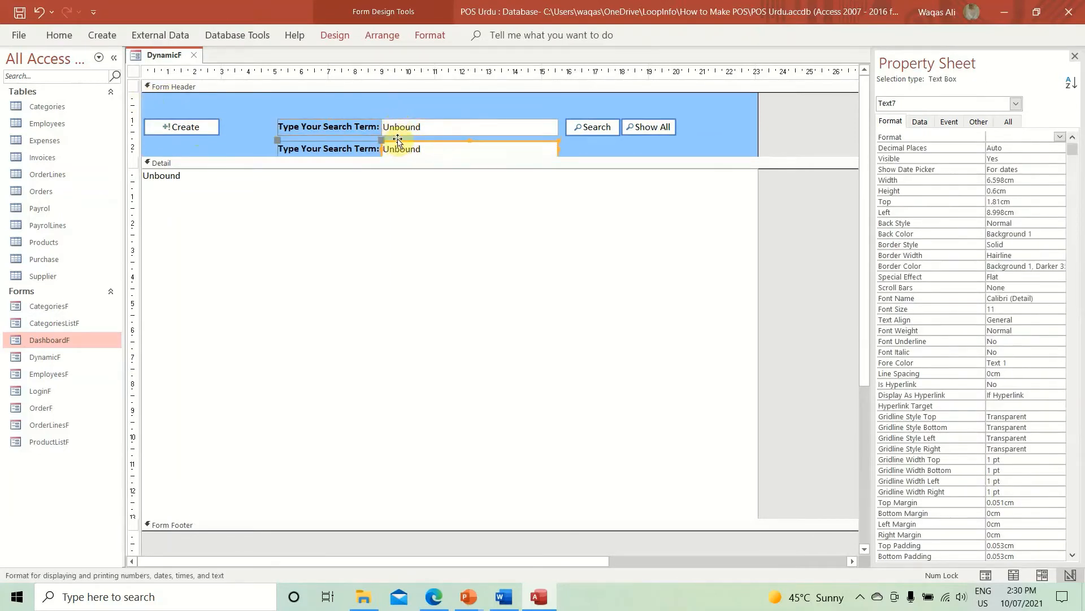
drag(397, 146, 2, 103)
click(243, 100)
text(Now Vie)
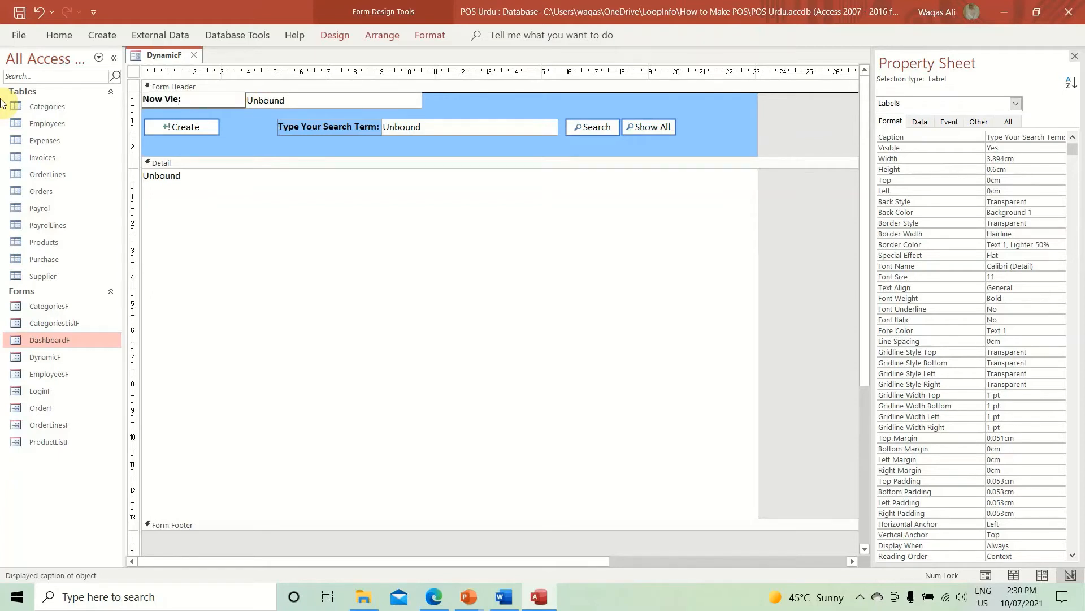
text(wing)
key(Return)
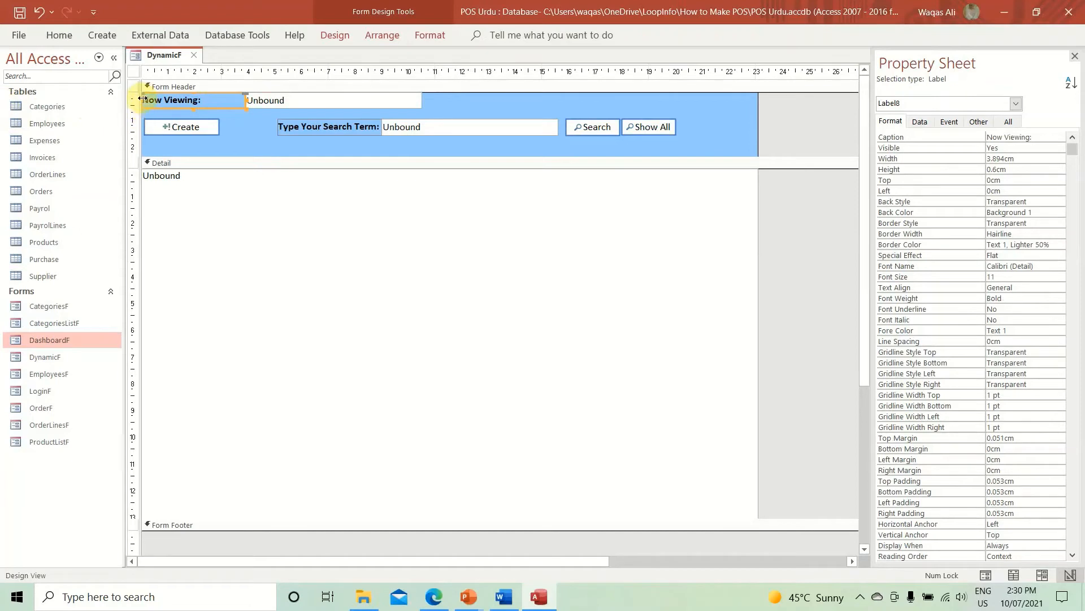
Narrow the Now Viewing label to about 2.2 cm, and move it with its text box to the header's left edge
drag(142, 99, 188, 99)
click(182, 100)
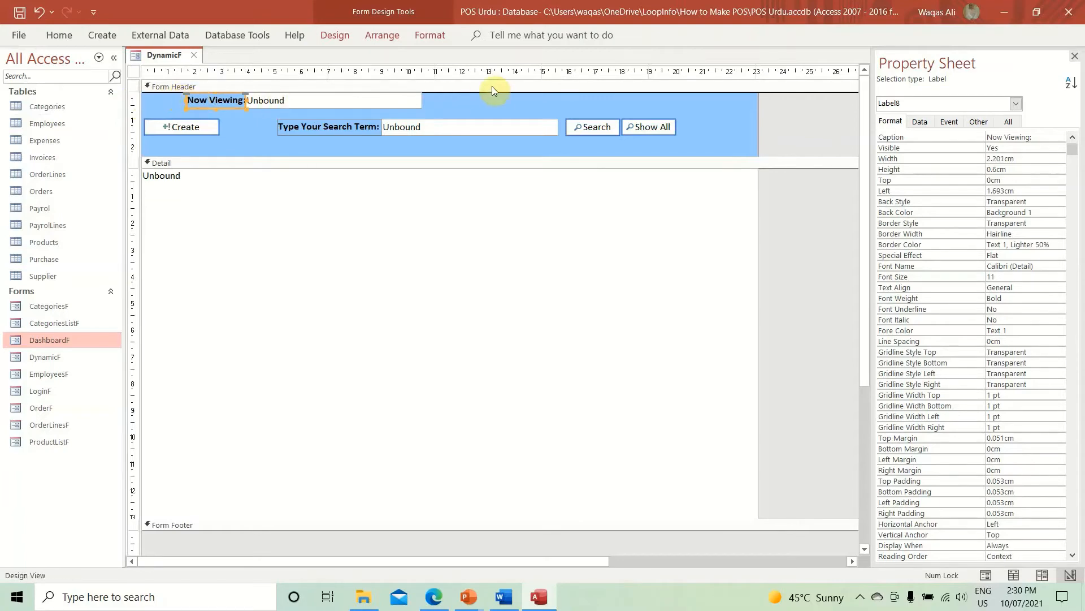
click(390, 104)
drag(454, 105, 167, 101)
click(371, 103)
click(356, 102)
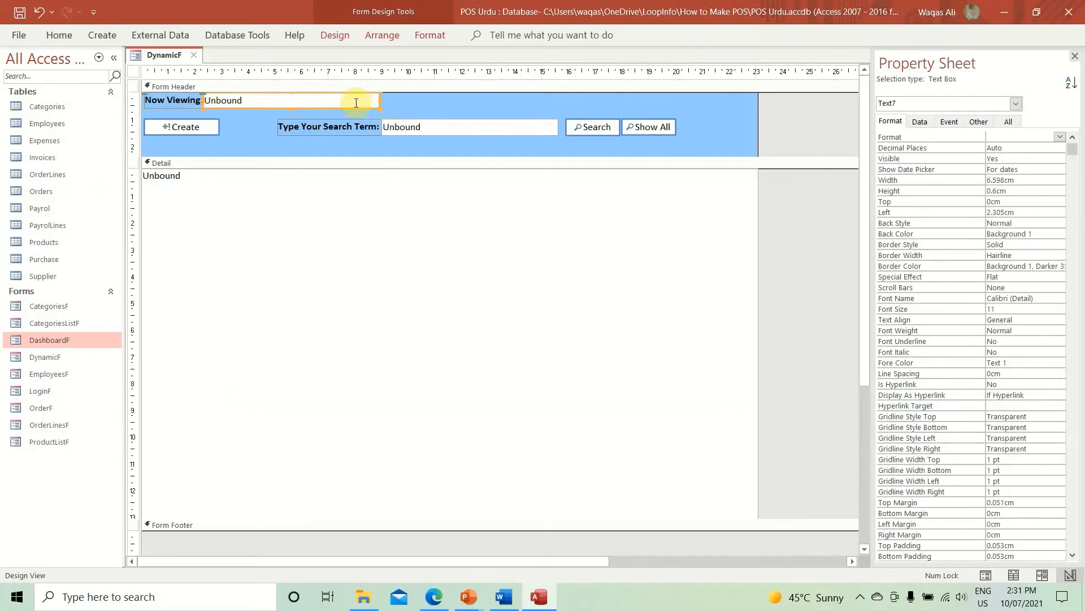
Set the Now Viewing text box's Enabled property to No and Locked to Yes
click(920, 122)
double_click(1000, 212)
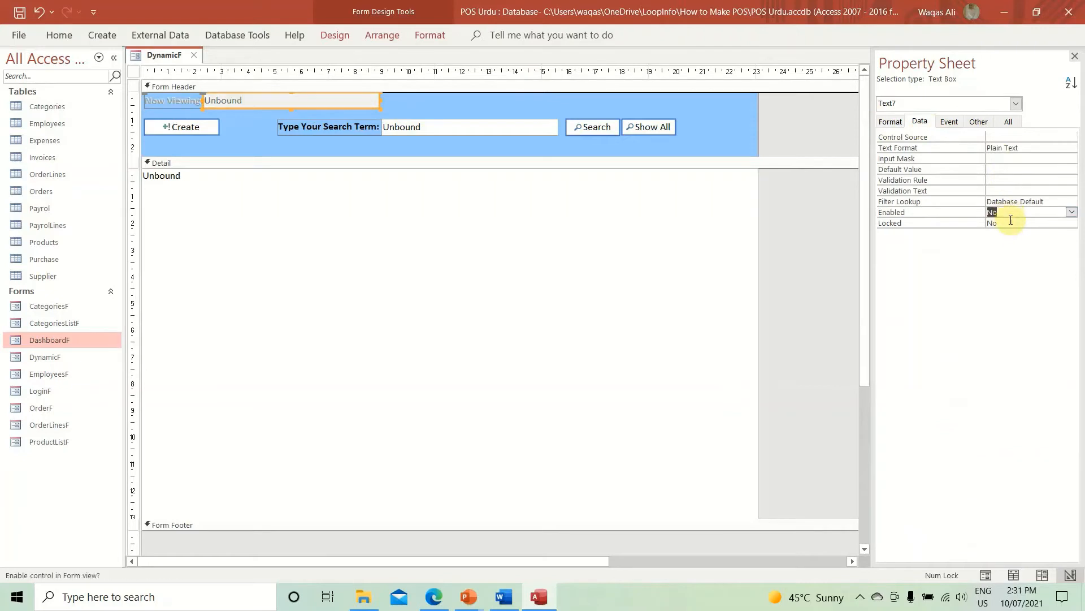
double_click(1012, 223)
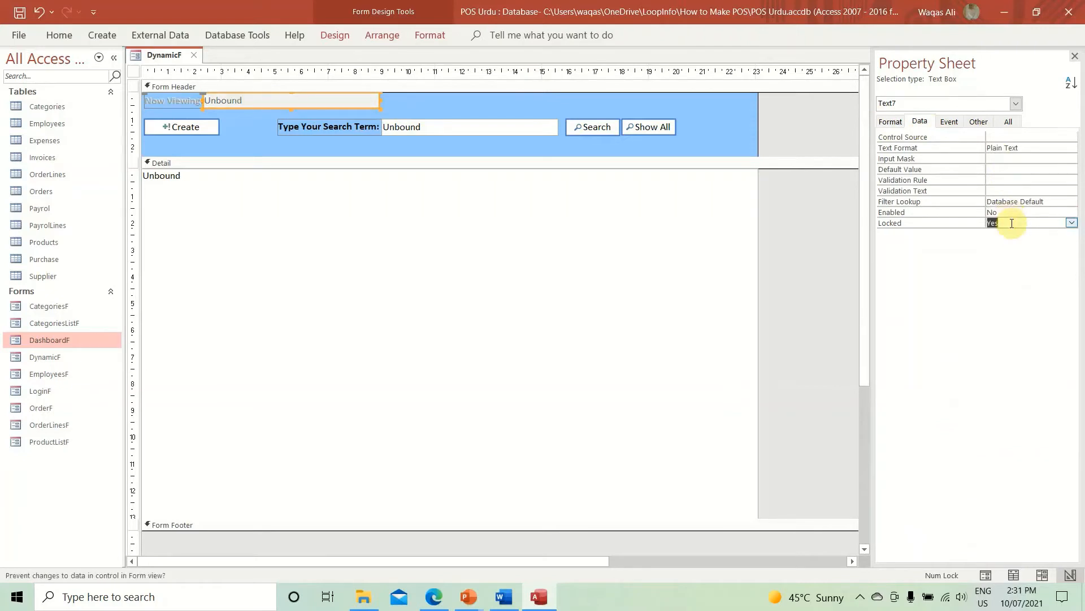
Make the fill and outline of the Now Viewing text box transparent
click(439, 36)
click(644, 56)
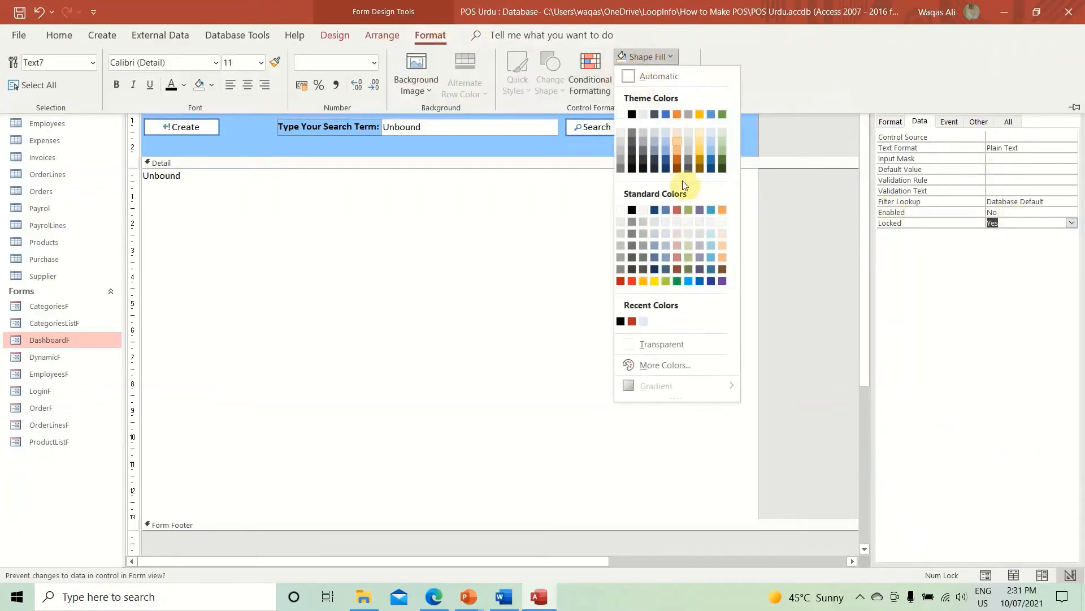
click(703, 339)
click(677, 72)
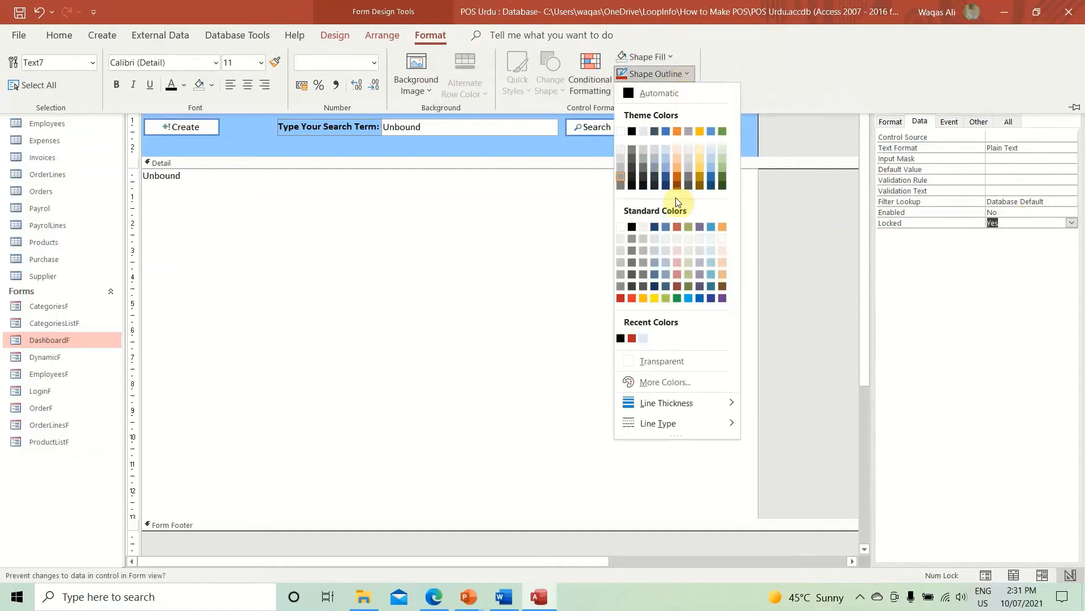
click(699, 355)
click(729, 125)
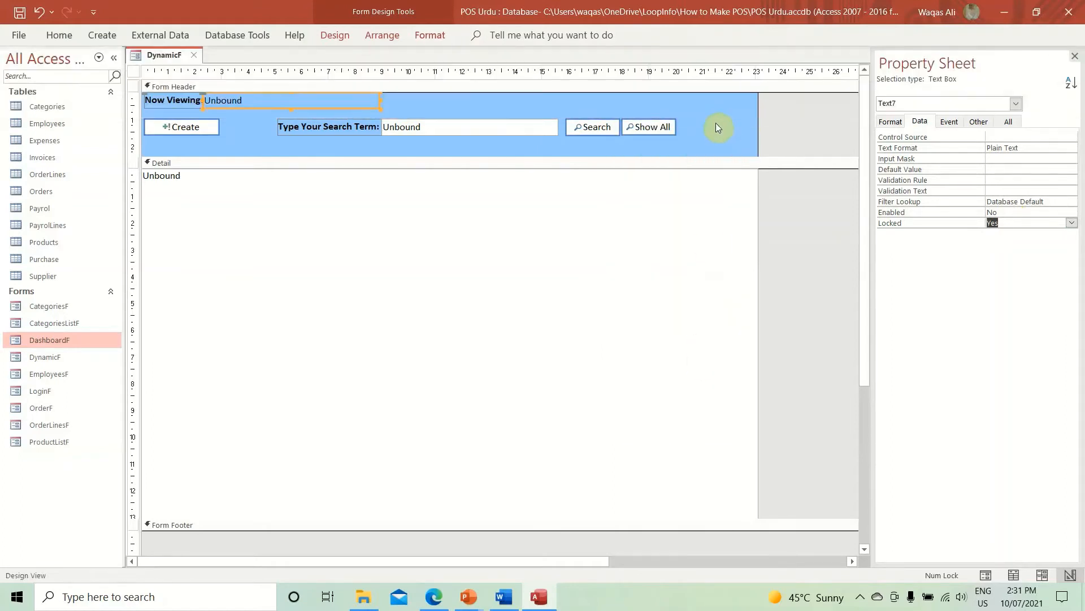
Shift the row with the Create button, search controls and Show All button slightly down, and reduce the form header's height
drag(715, 123, 190, 141)
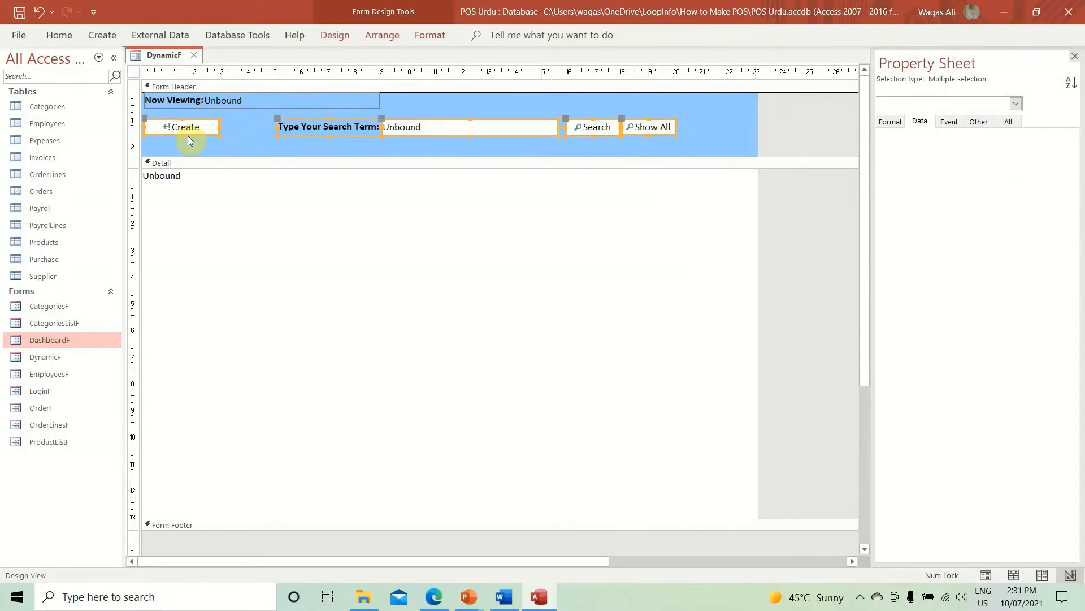
key(Down)
key(Down)
key(Down)
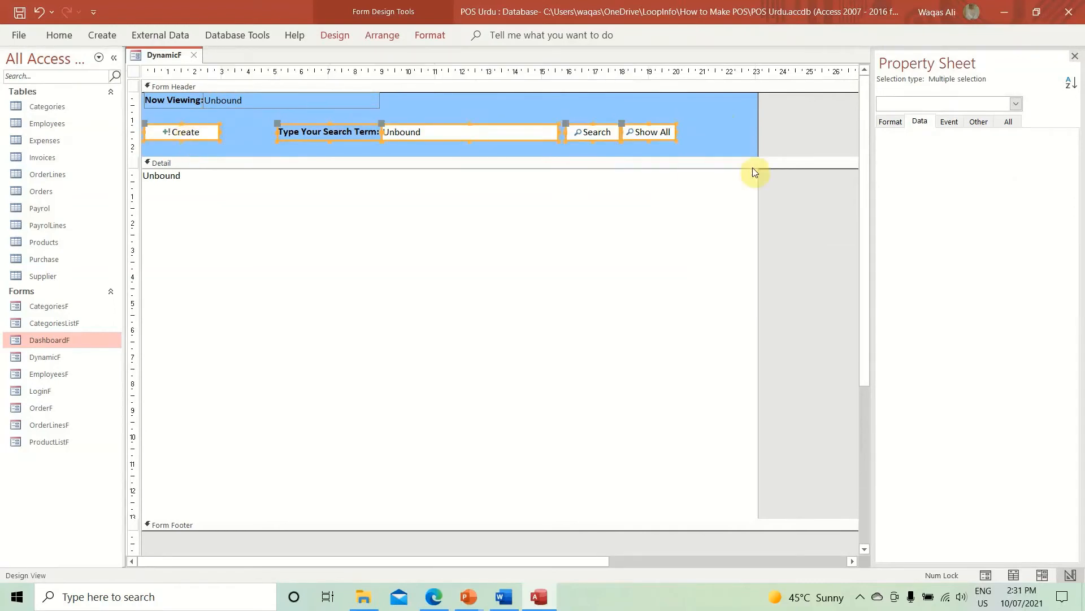
drag(746, 157, 738, 147)
click(806, 124)
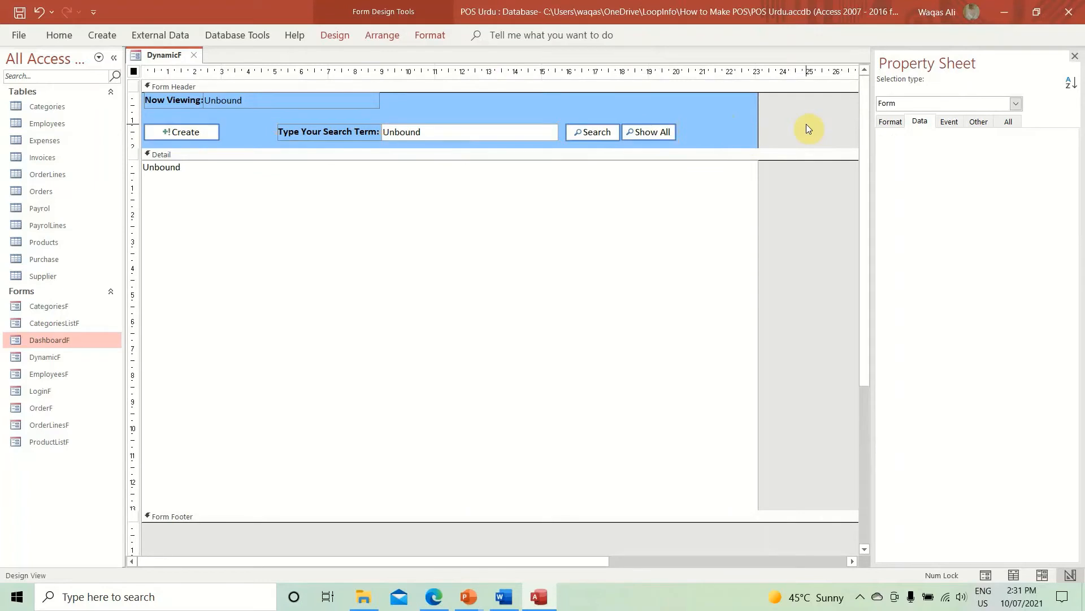
Preview the form in Form View, move its pop-up window toward the middle, and return to Design View
right_click(163, 61)
click(205, 132)
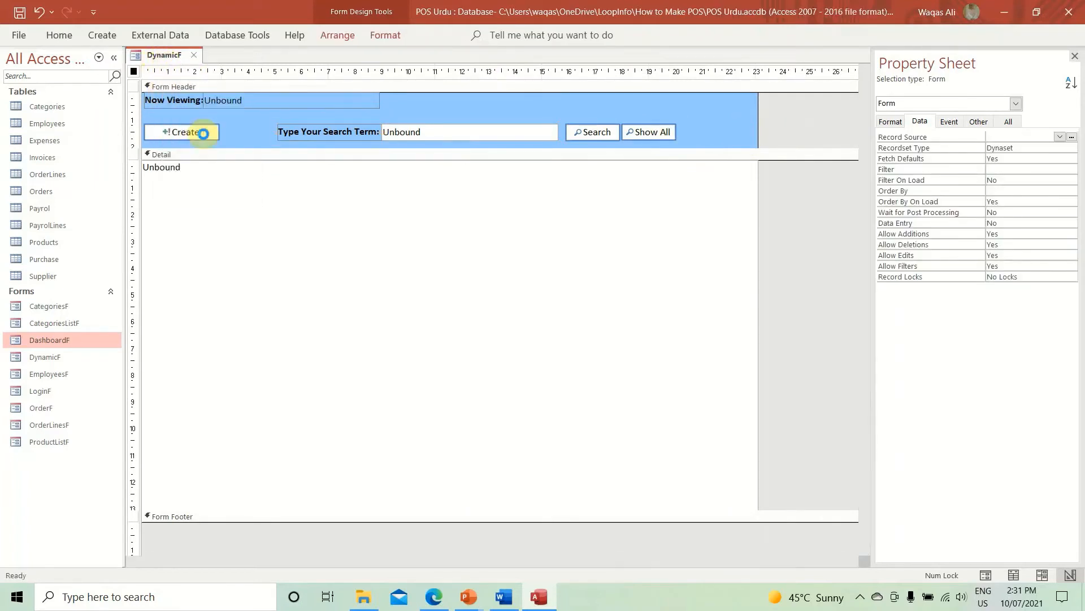
drag(303, 74, 450, 134)
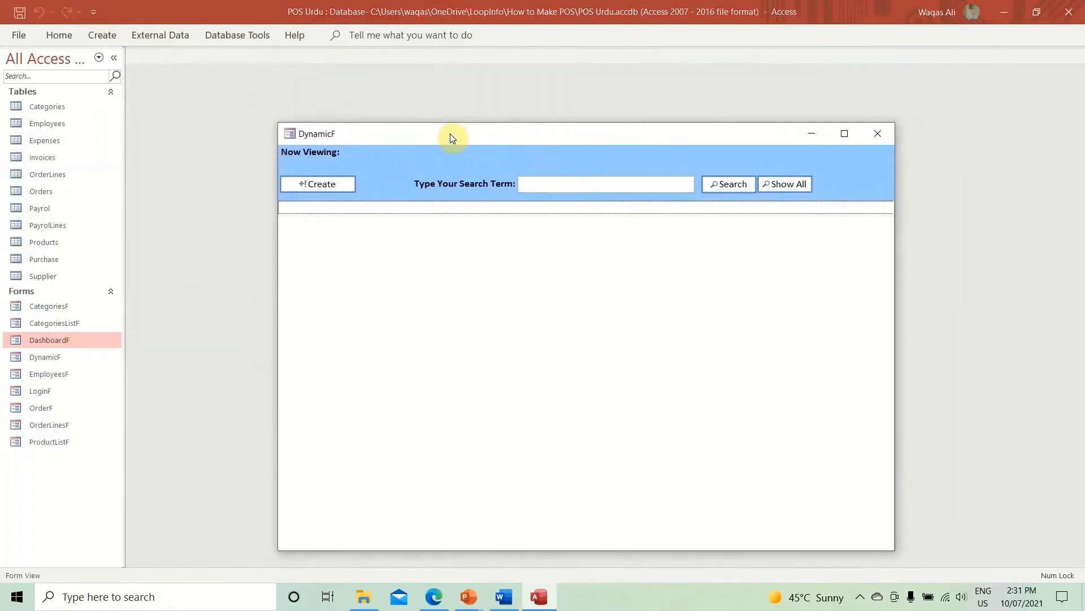
right_click(450, 133)
click(496, 230)
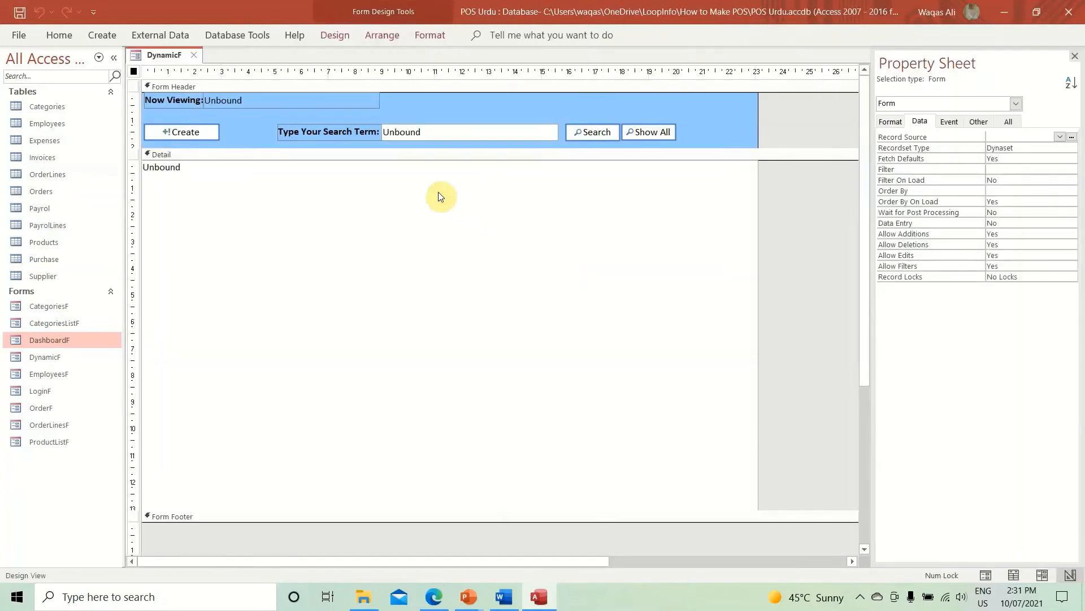
Name the text box beside the Now Viewing label txtNowViewing
click(331, 100)
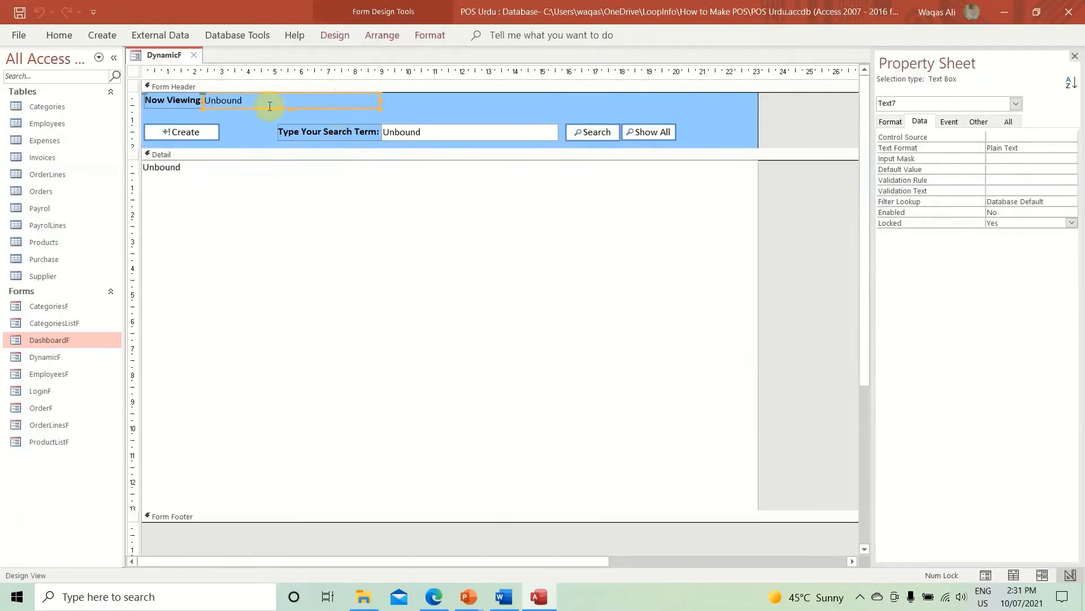
click(979, 123)
double_click(1042, 137)
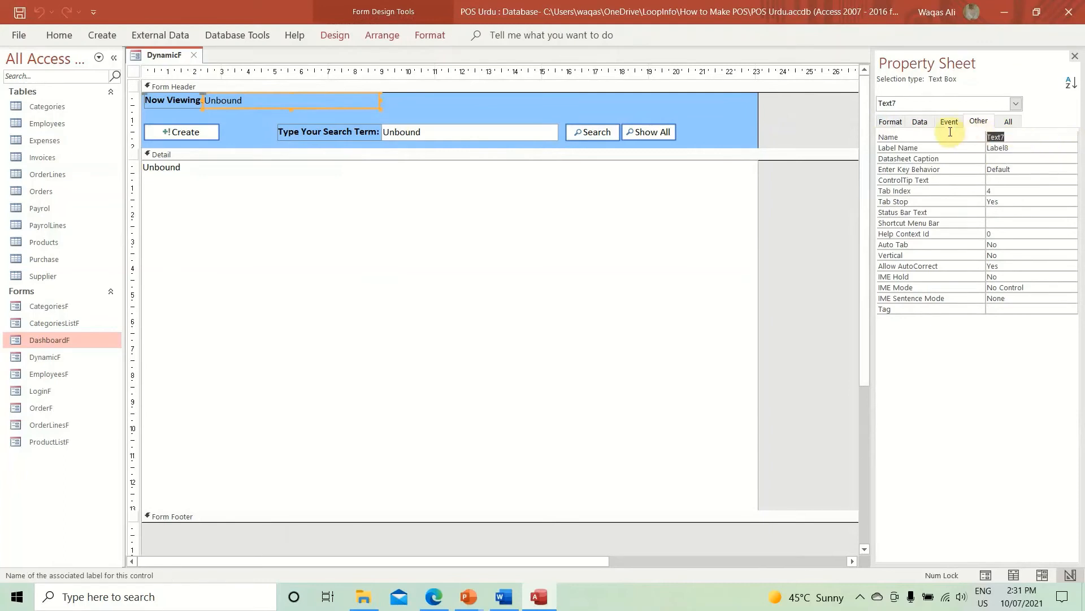
text(txtNowVide)
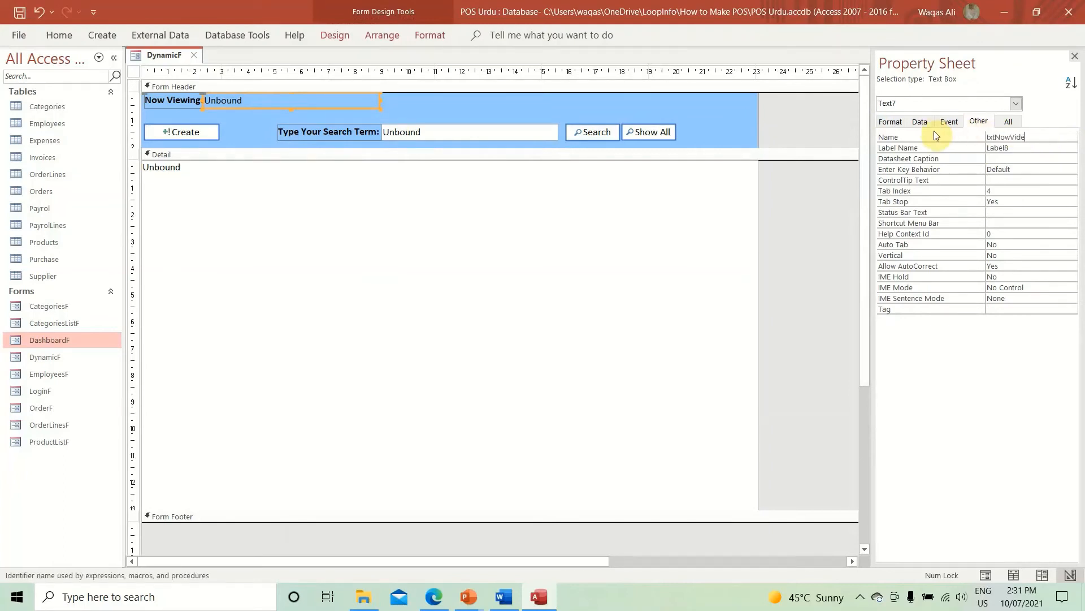
key(BackSpace)
text(ewing)
key(Return)
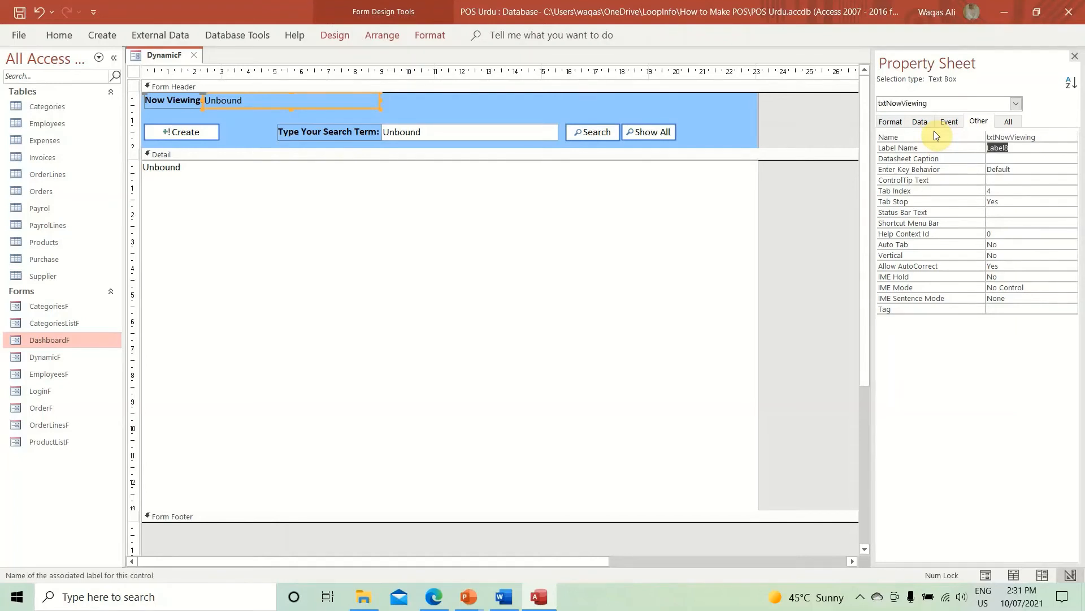
Name the Create button btnCreate
click(168, 131)
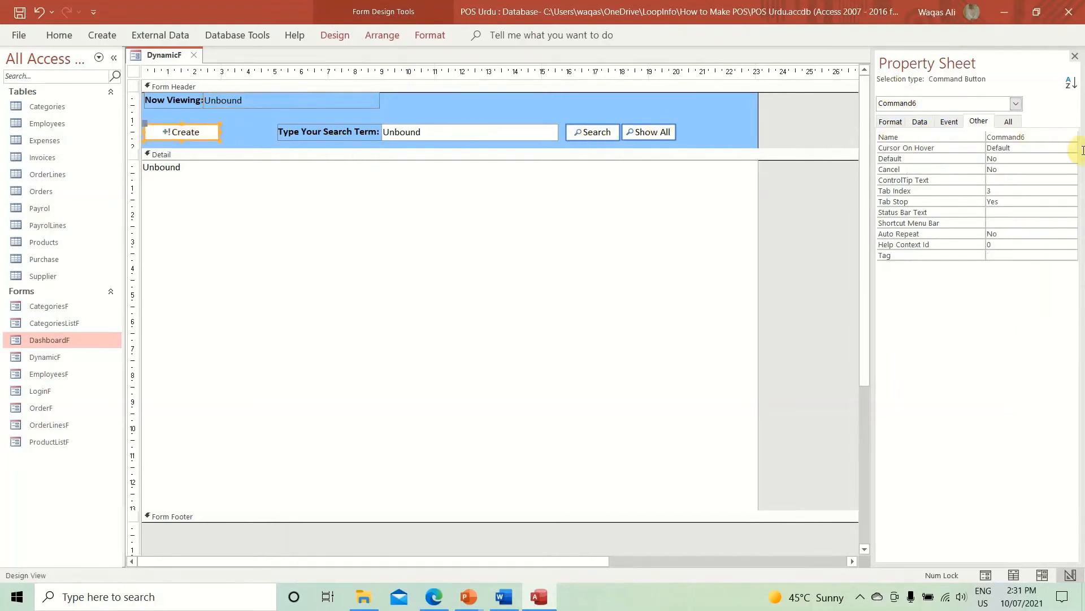
double_click(1012, 136)
text(btn)
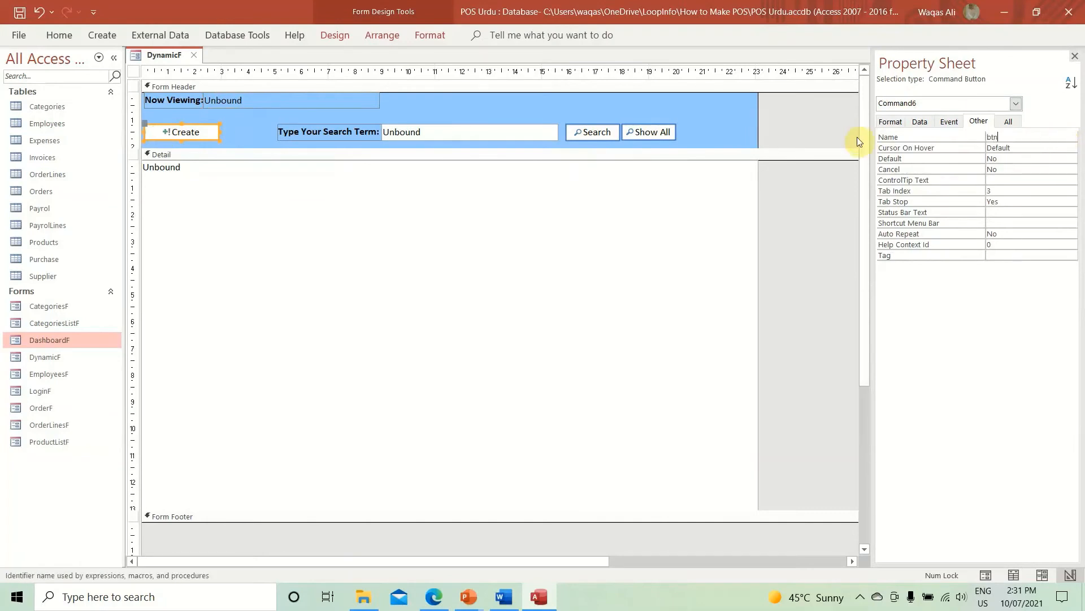
text(Create)
key(Return)
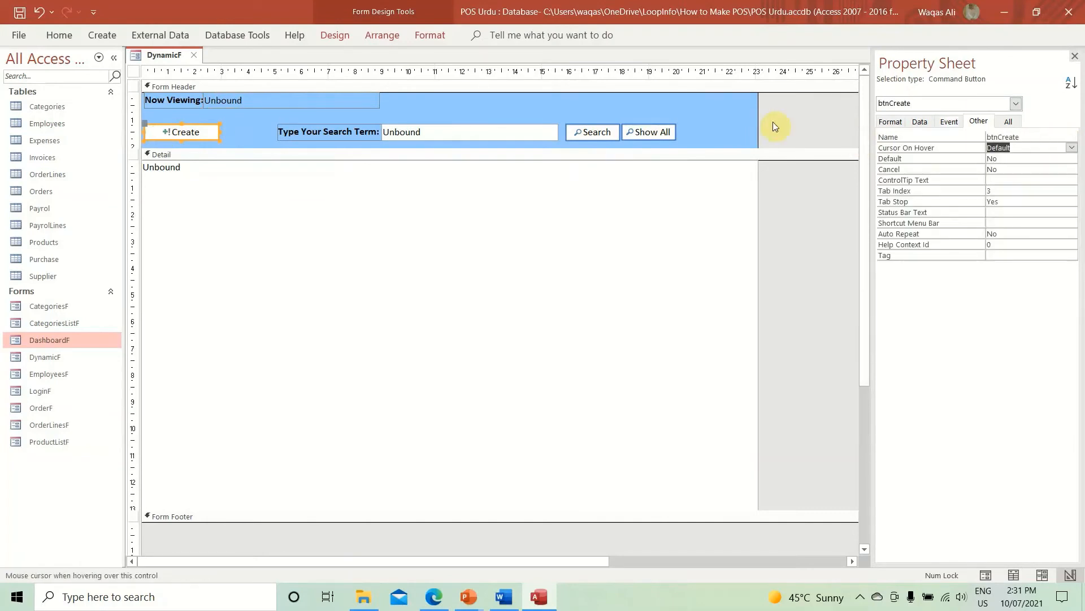
Name the search term text box txtSearch and the Search button btnSearch
click(505, 138)
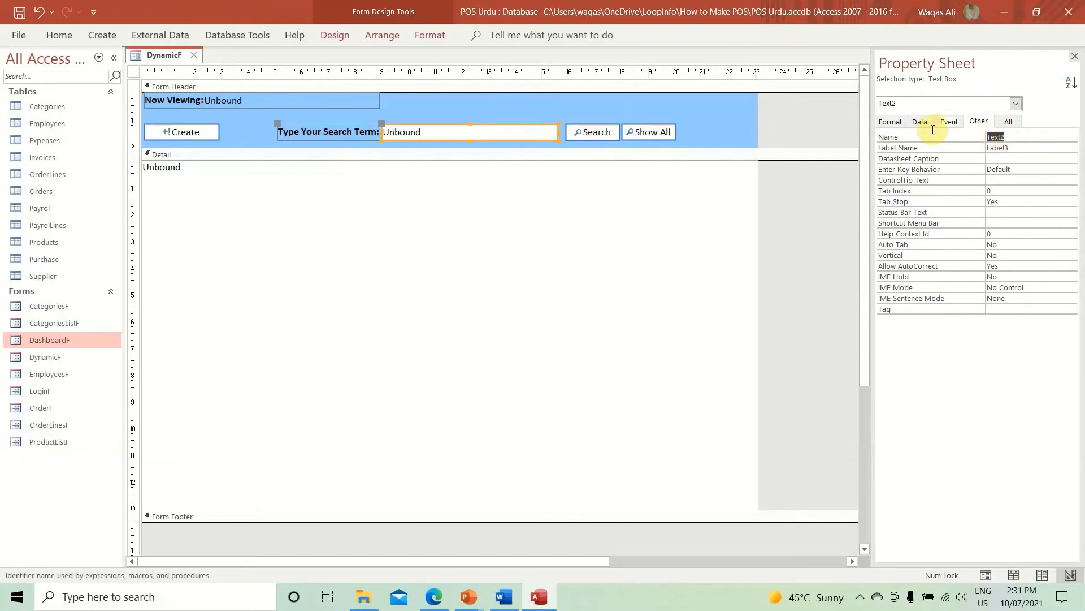
text(txtSearcjh)
key(Return)
click(615, 139)
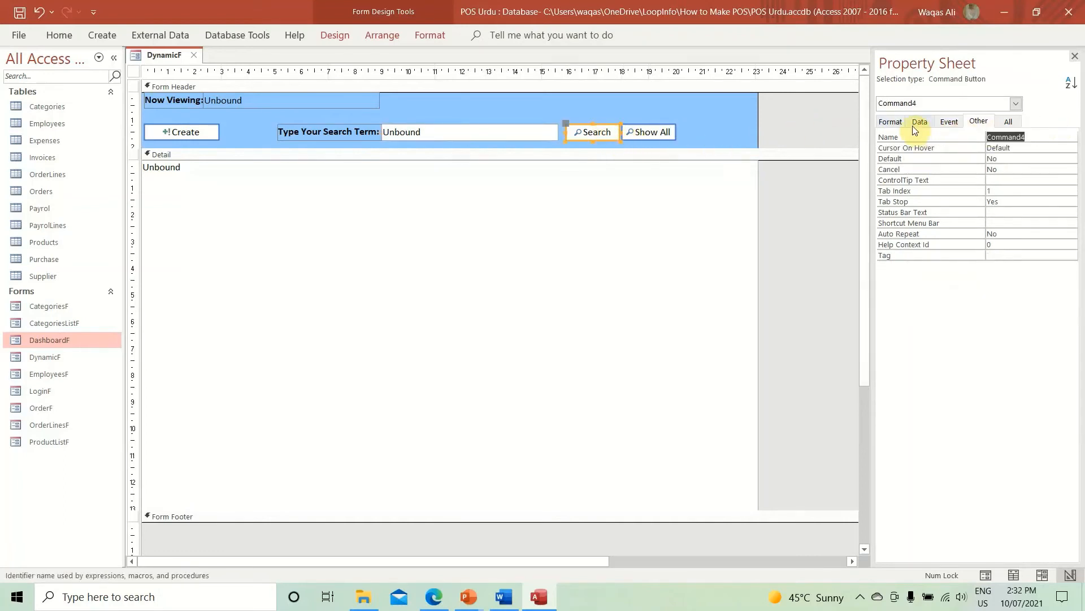
text(btnSearch)
key(Return)
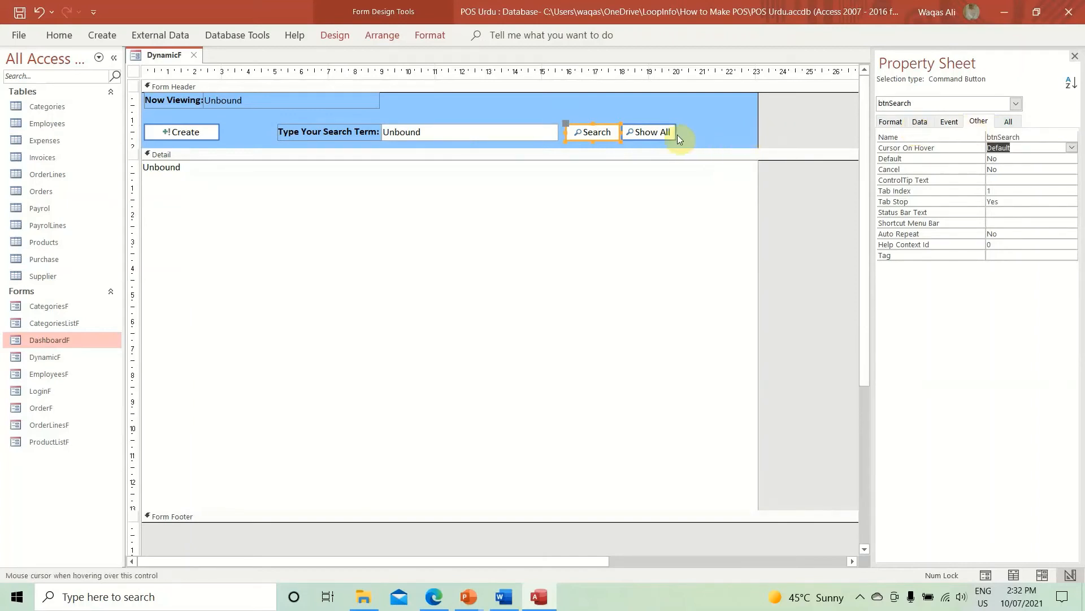
Name the Show All button btnShowAll
click(676, 136)
click(933, 137)
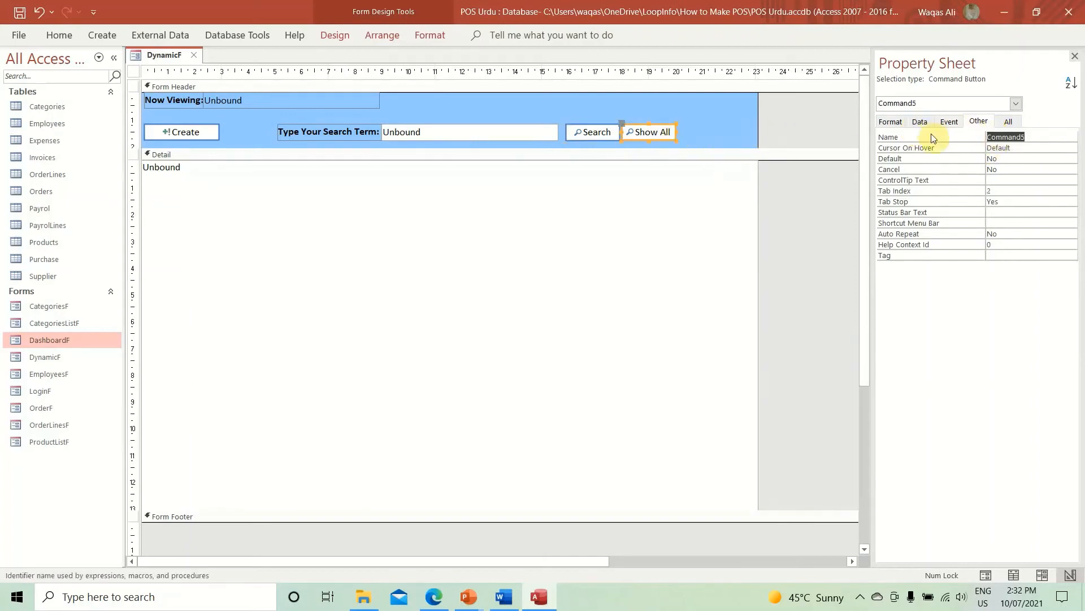
text(btnShowAll)
key(Return)
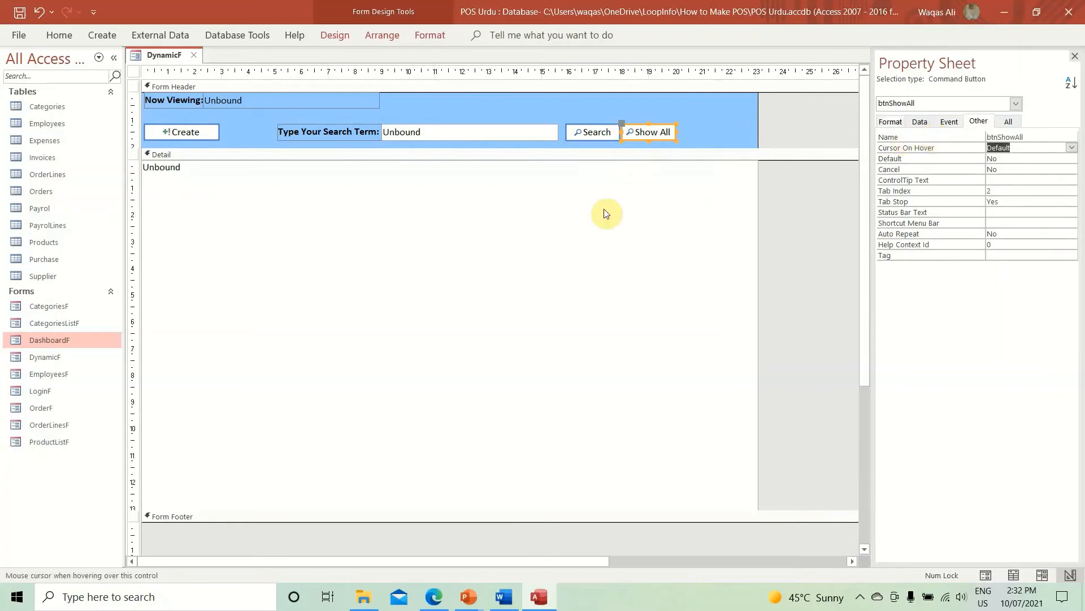
Show the form in Form View, center its pop-up window in the workspace, and select the list box's first row
right_click(164, 59)
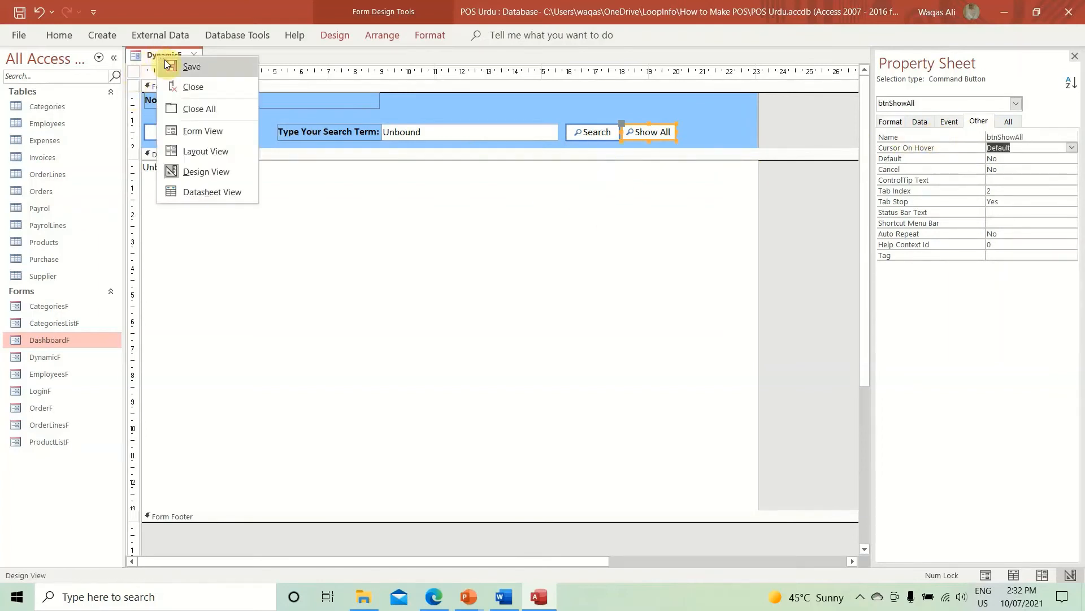
click(201, 130)
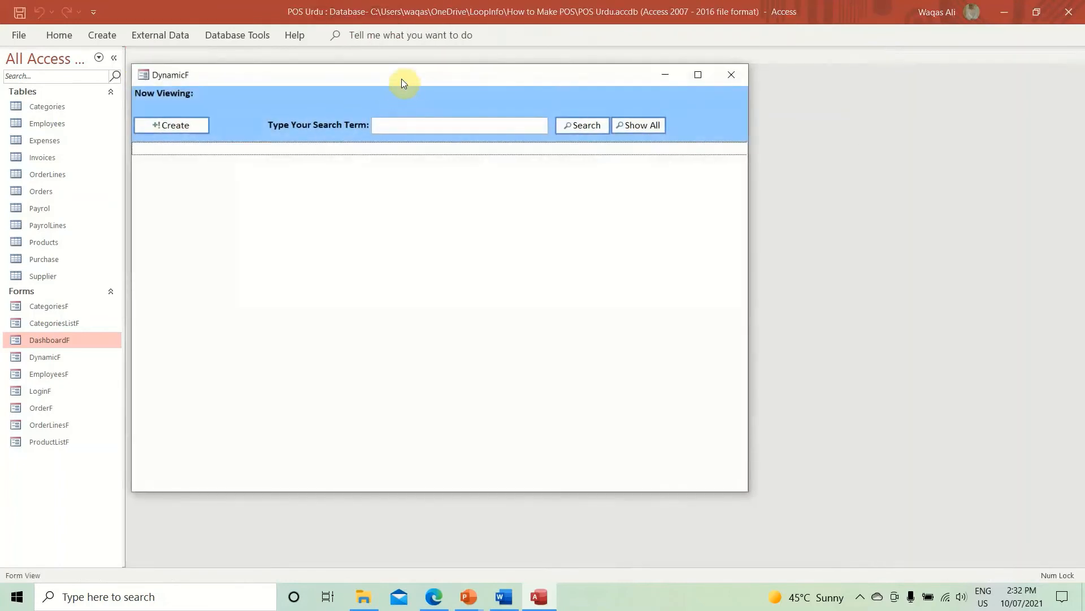
drag(401, 83, 567, 112)
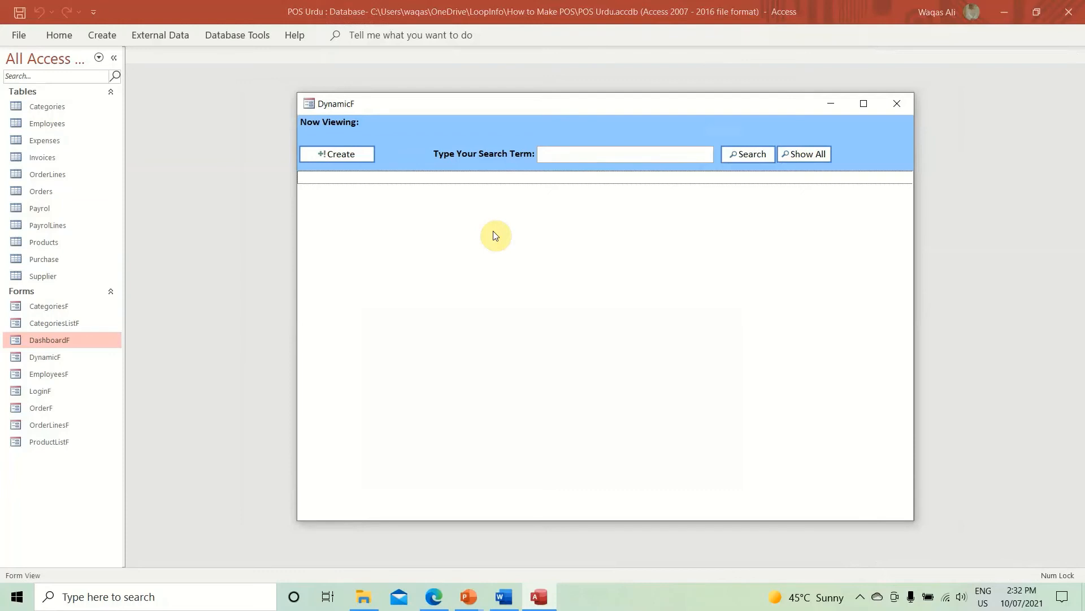
drag(548, 110, 491, 116)
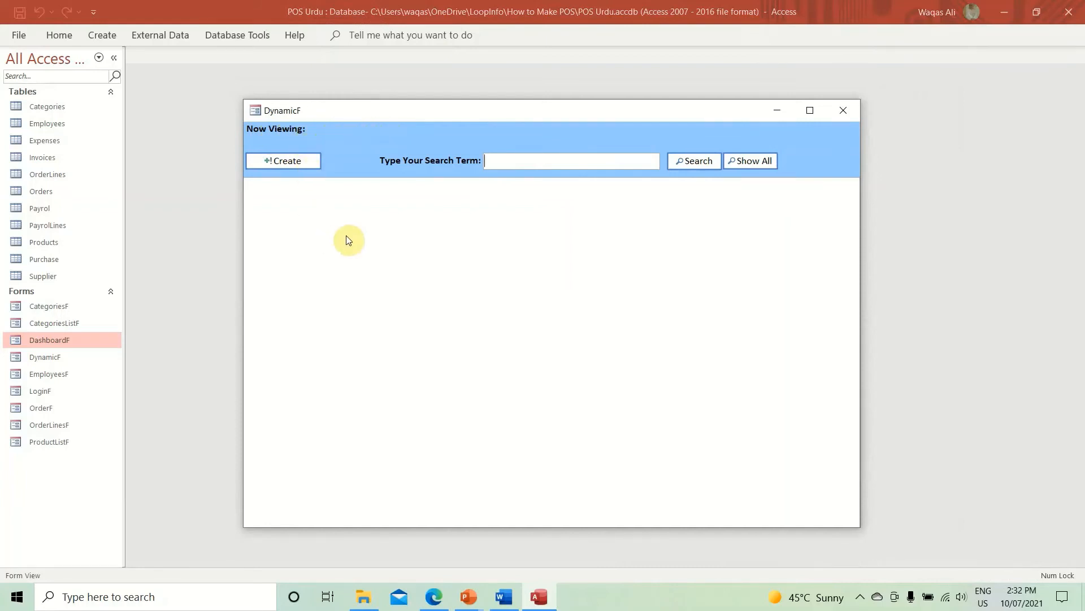
click(382, 192)
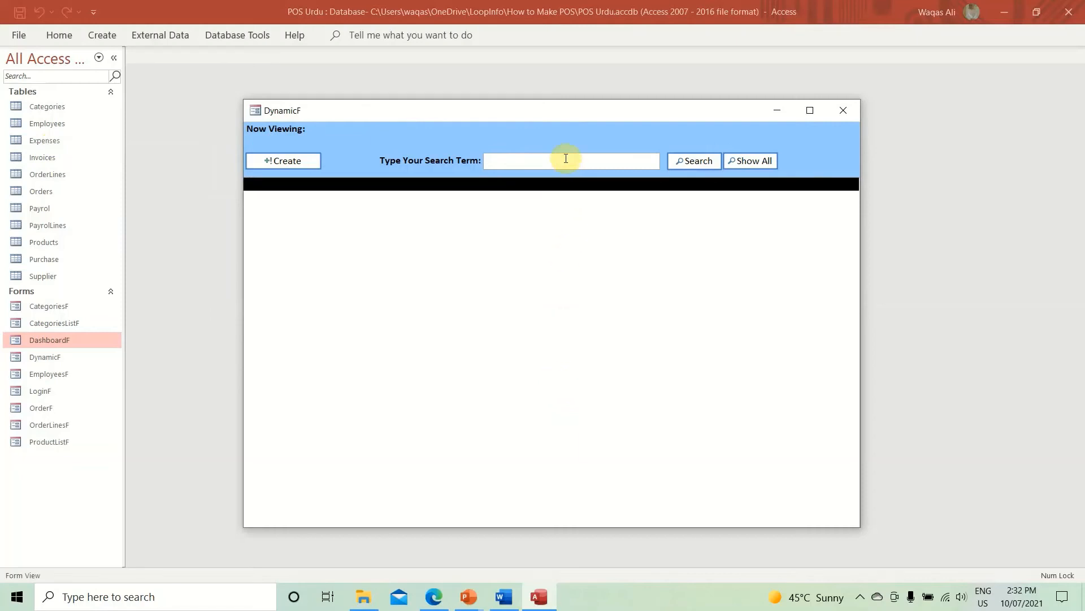
Try out the header controls with the search term "Product Name", the Show All button and the Create button, and select the entered term
text(Product Name)
click(769, 164)
click(290, 158)
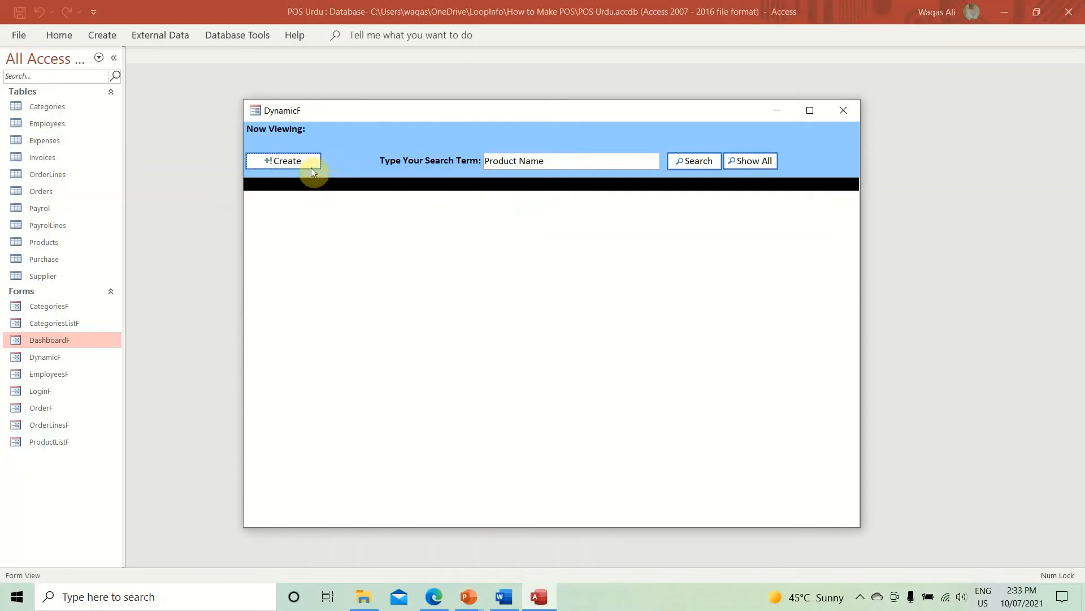
click(293, 162)
click(567, 165)
drag(574, 162, 457, 151)
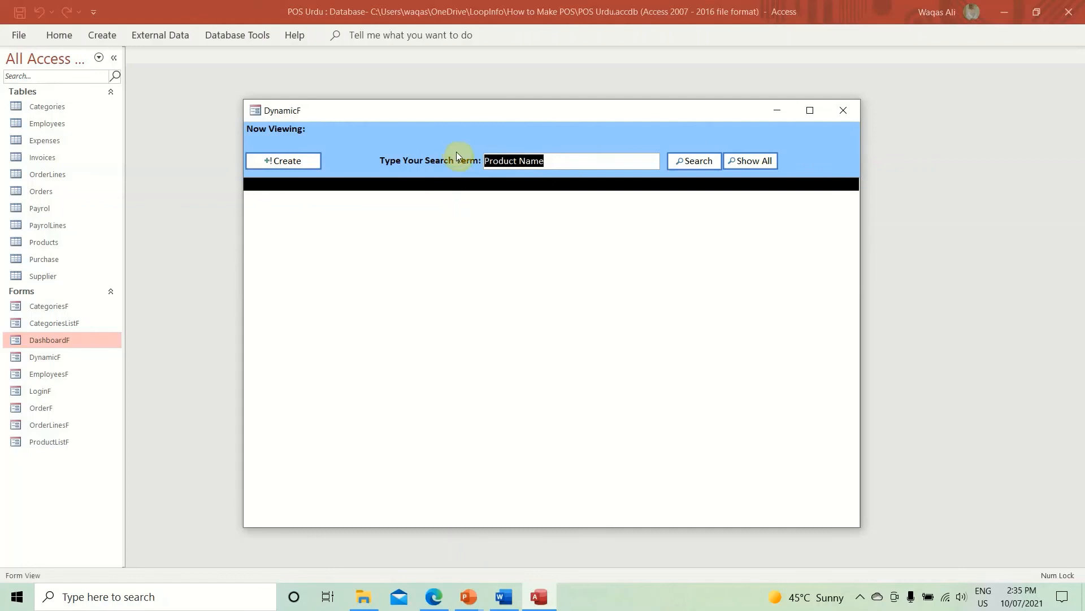